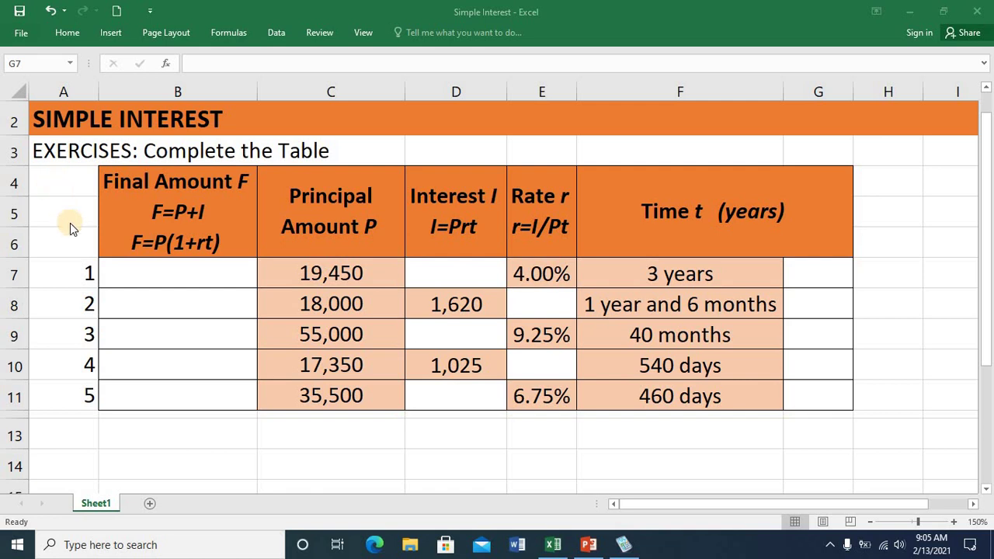
- Examine the final amount formulas and exercise 1's principal, interest, rate and time cells in row 7
{"action": "left_click", "coordinate": [170, 280]}
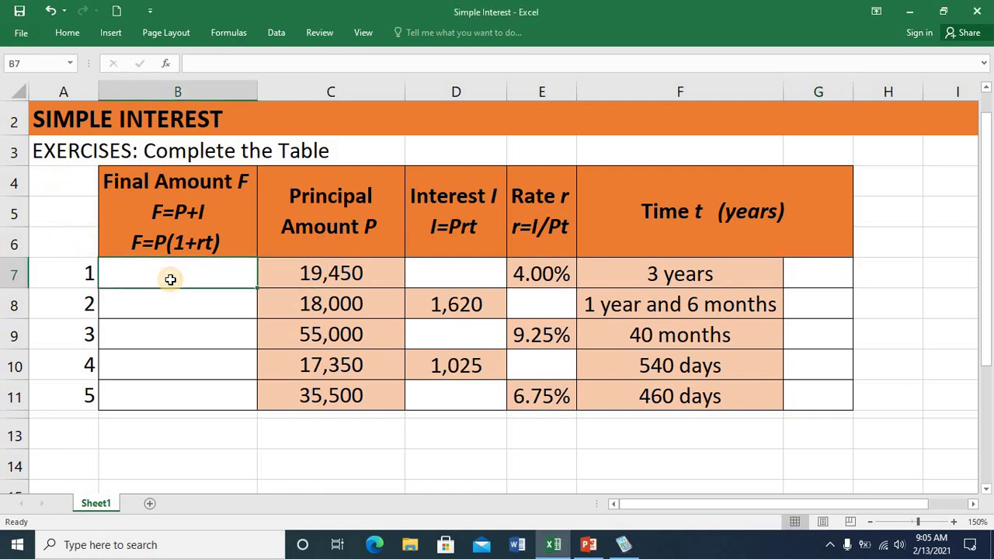
{"action": "left_click", "coordinate": [246, 212]}
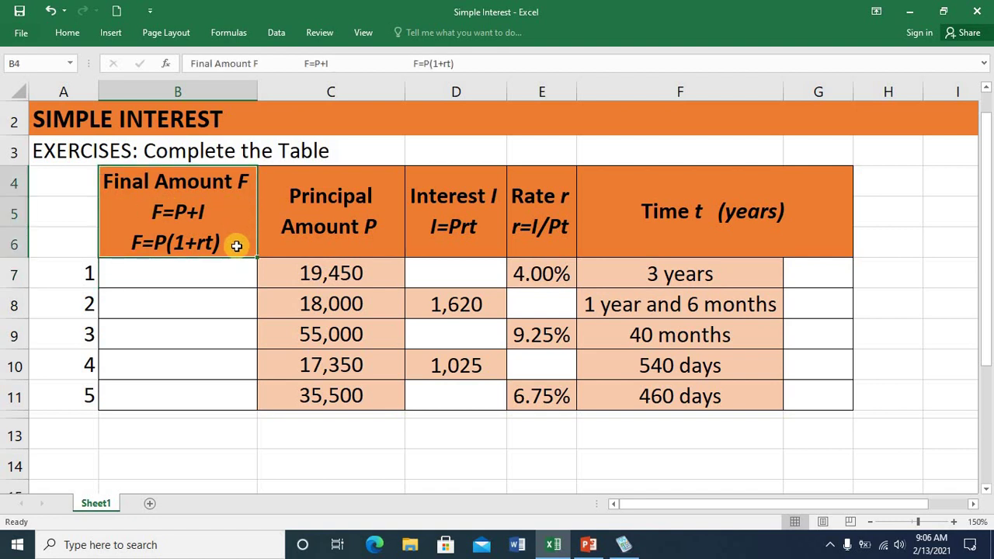
{"action": "left_click", "coordinate": [307, 276]}
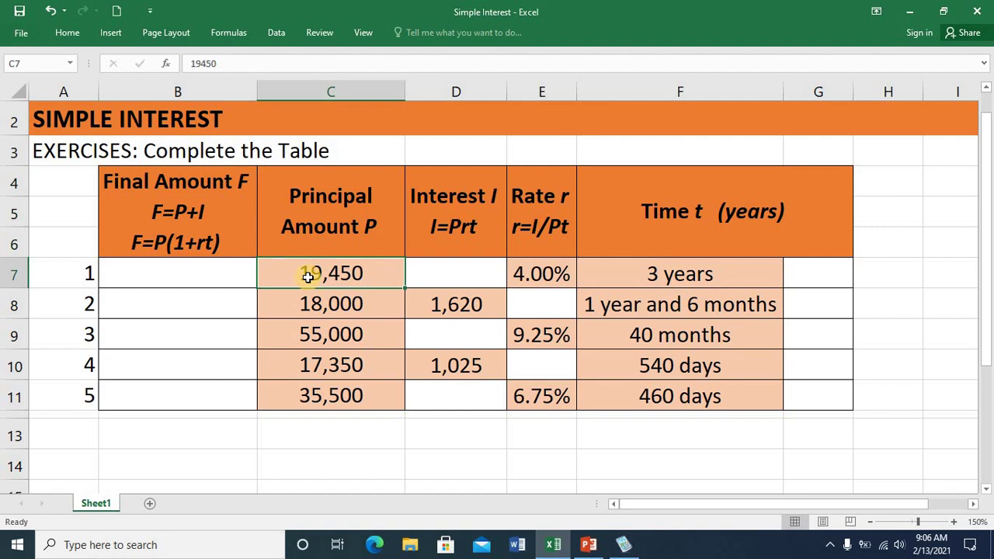
{"action": "left_click", "coordinate": [452, 273]}
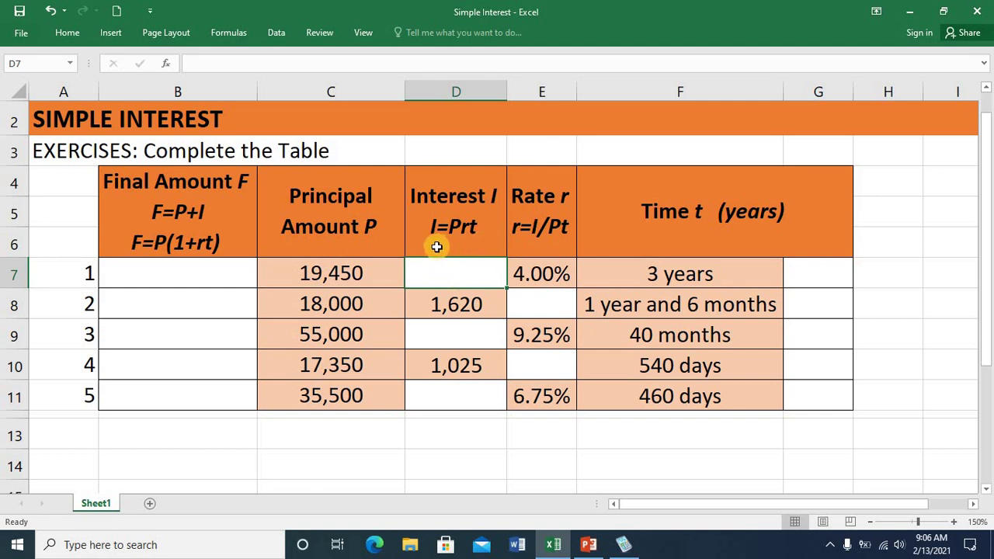
{"action": "left_click", "coordinate": [350, 272]}
{"action": "left_click", "coordinate": [539, 275]}
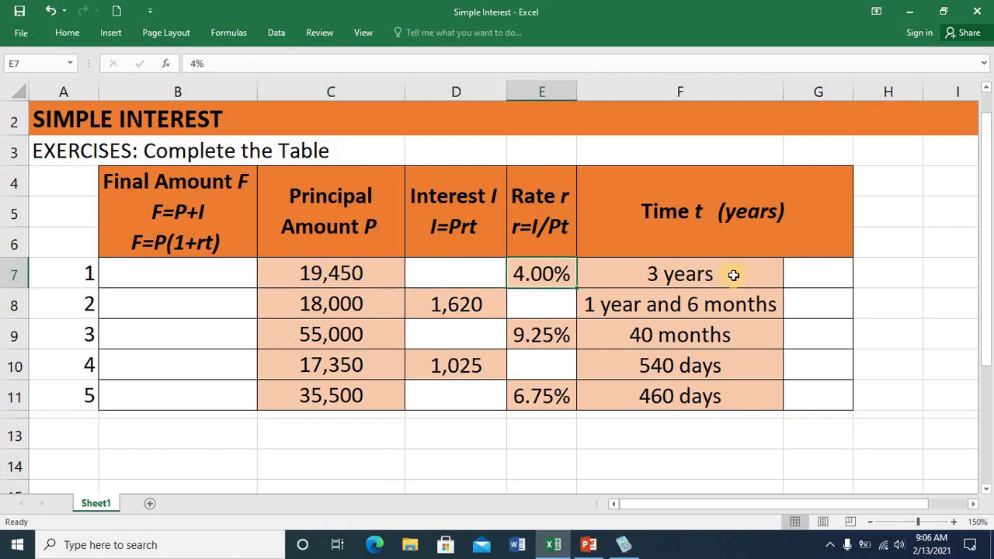
{"action": "left_click", "coordinate": [736, 276]}
{"action": "left_click", "coordinate": [818, 283]}
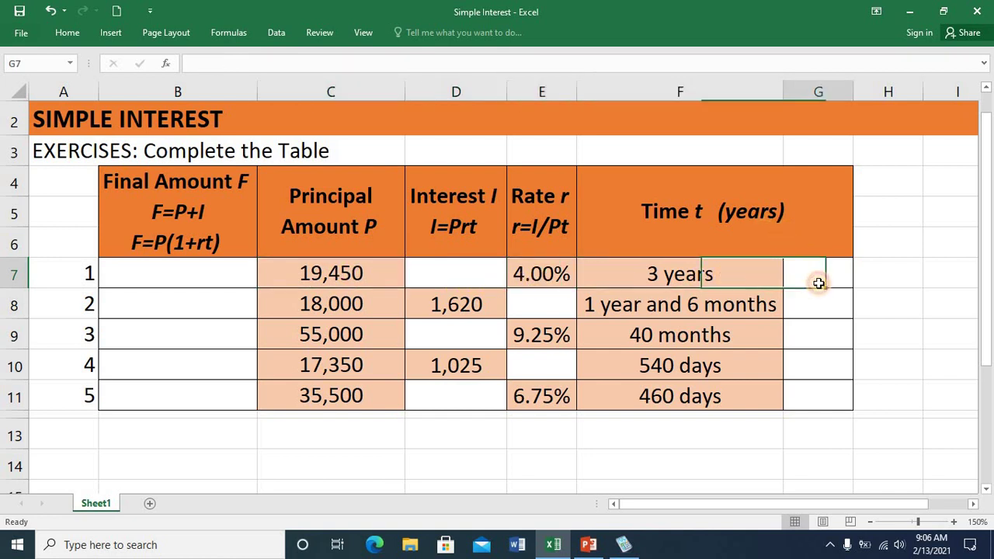
- Review the time periods given for all five exercises against the years unit in the Time t header
{"action": "left_click", "coordinate": [707, 275]}
{"action": "left_click", "coordinate": [690, 307]}
{"action": "left_click", "coordinate": [694, 335]}
{"action": "left_click", "coordinate": [694, 367]}
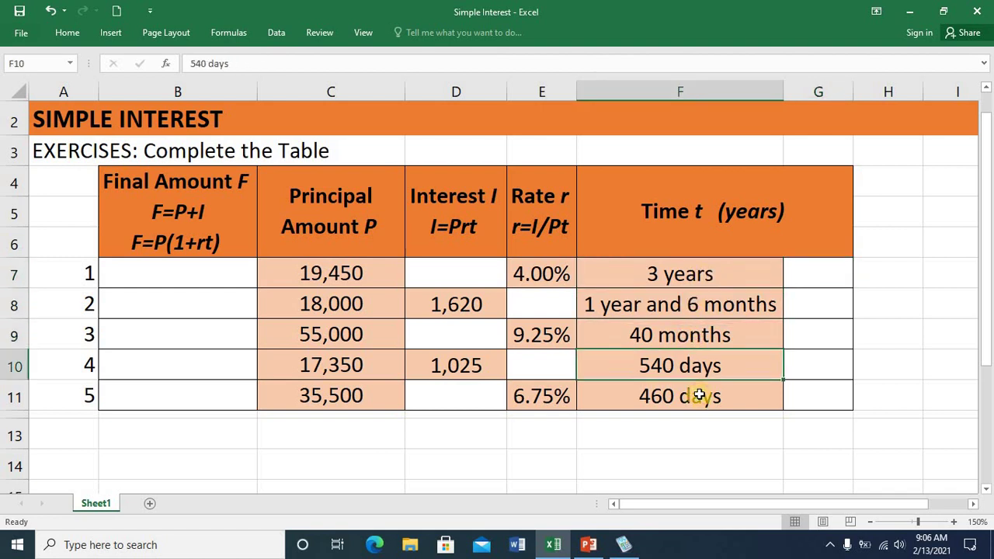
{"action": "left_click", "coordinate": [698, 396]}
{"action": "left_click", "coordinate": [820, 280]}
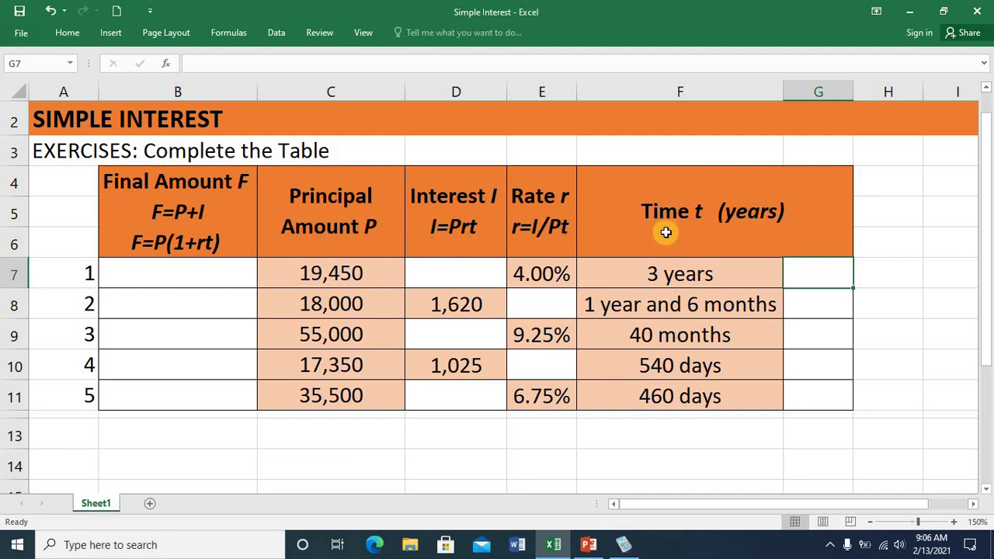
{"action": "left_click", "coordinate": [730, 226]}
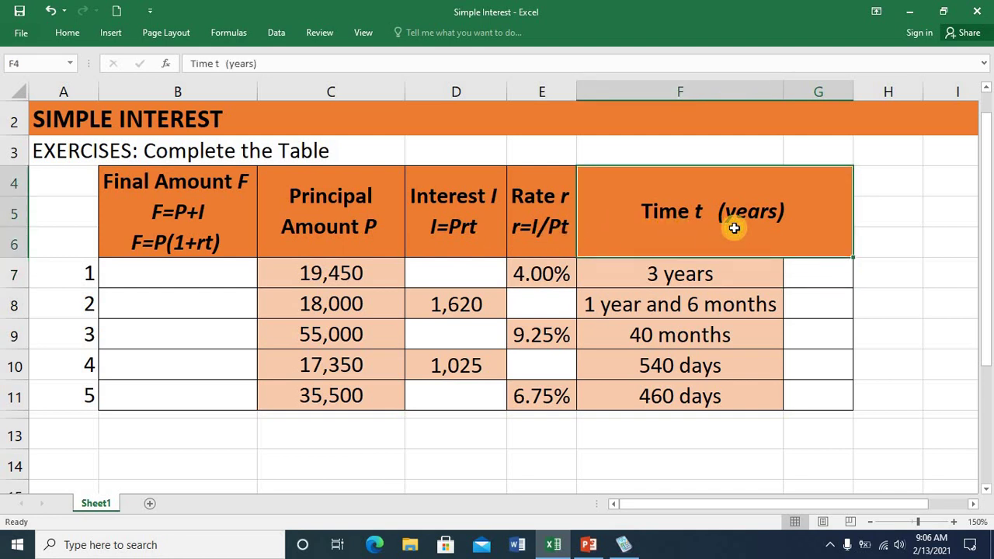
{"action": "left_click", "coordinate": [548, 304]}
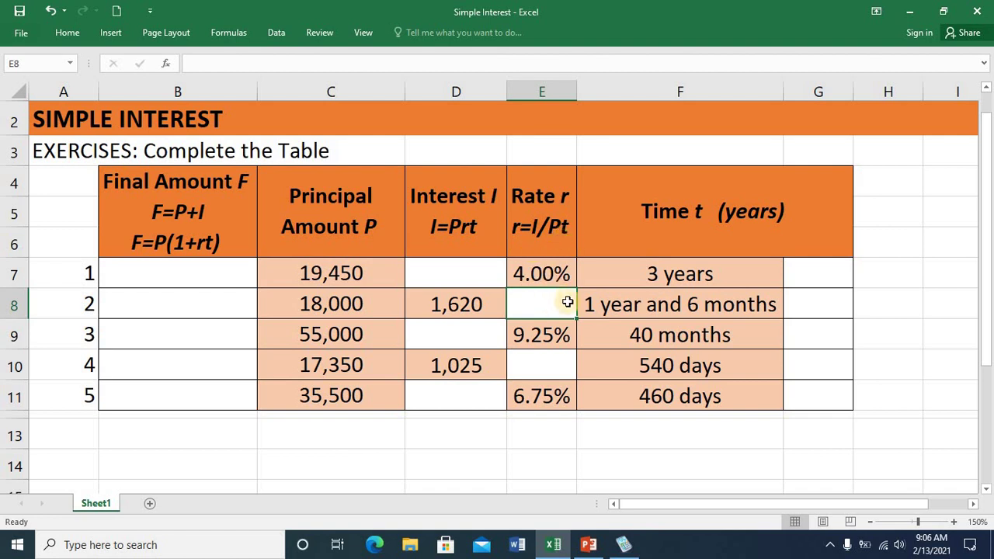
{"action": "left_click", "coordinate": [692, 312]}
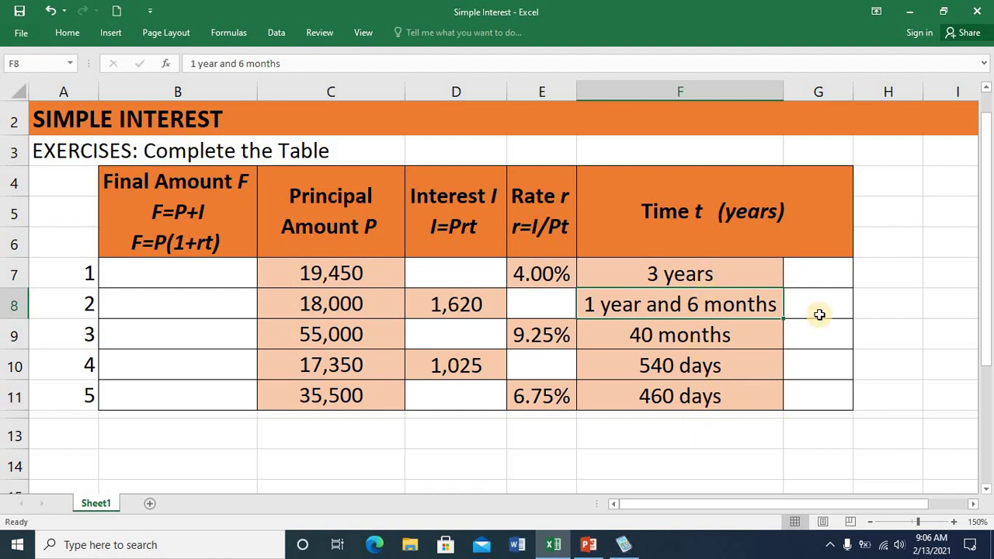
- Enter the times in years for exercises 1 and 2: 3 in G7 and 1.5 in G8
{"action": "left_click", "coordinate": [810, 273]}
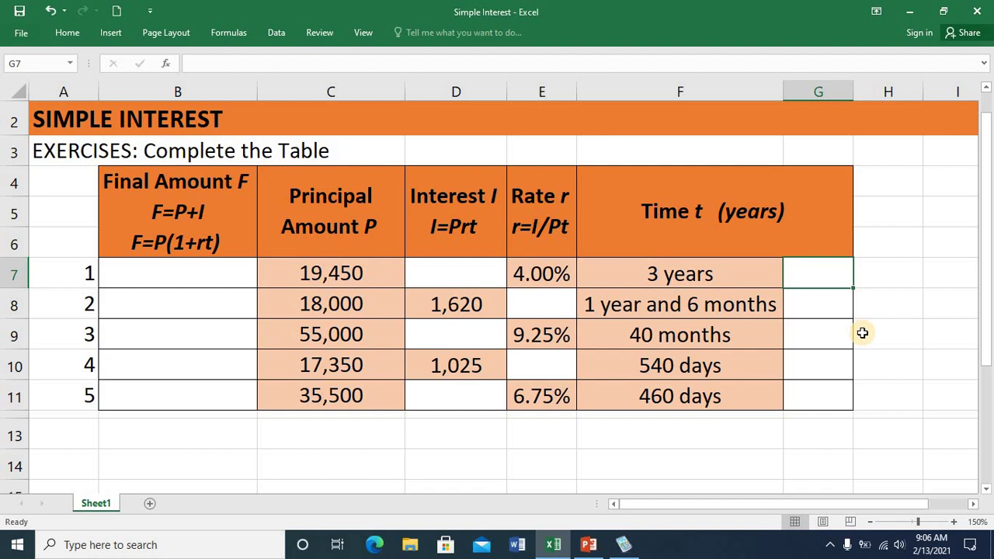
{"action": "type", "text": "3"}
{"action": "key", "text": "Return"}
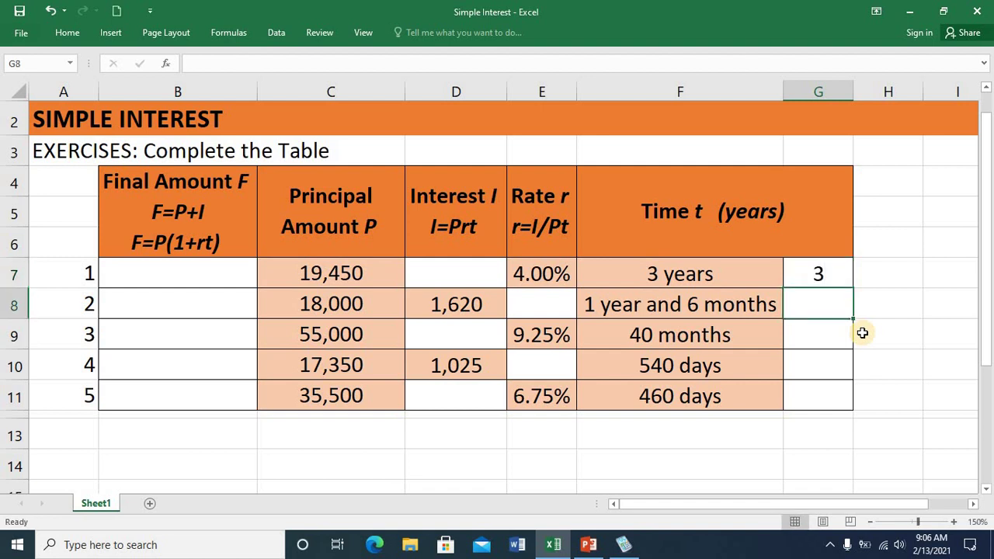
{"action": "type", "text": "1.5"}
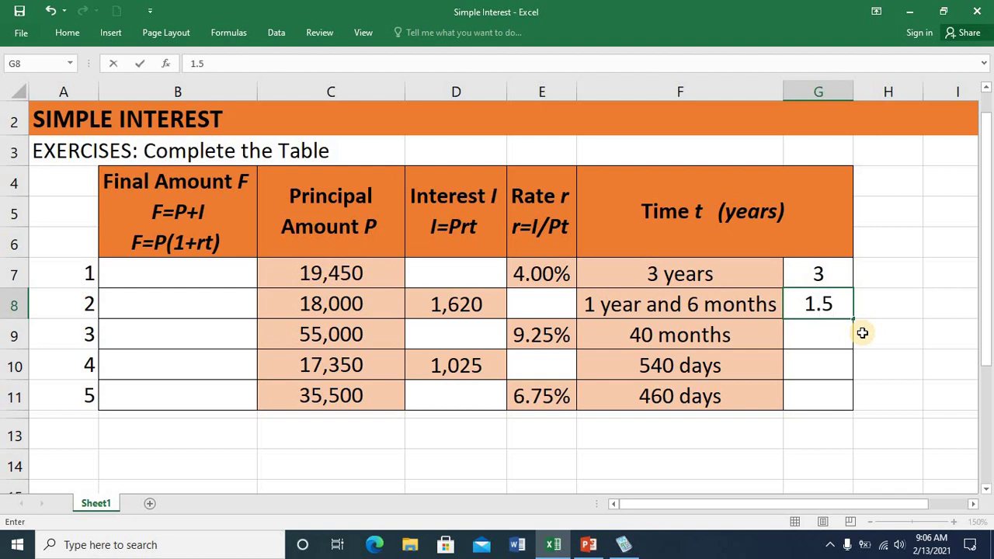
{"action": "key", "text": "Return"}
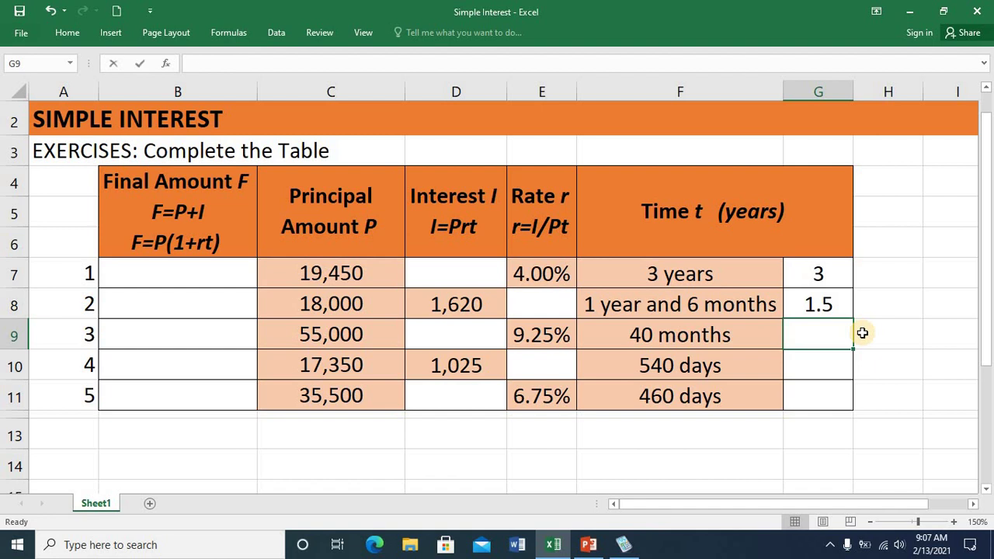
- Convert exercise 3's months and exercise 4's days to years with =40/12 in G9 and =540/360 in G10
{"action": "type", "text": "=40/12"}
{"action": "key", "text": "Return"}
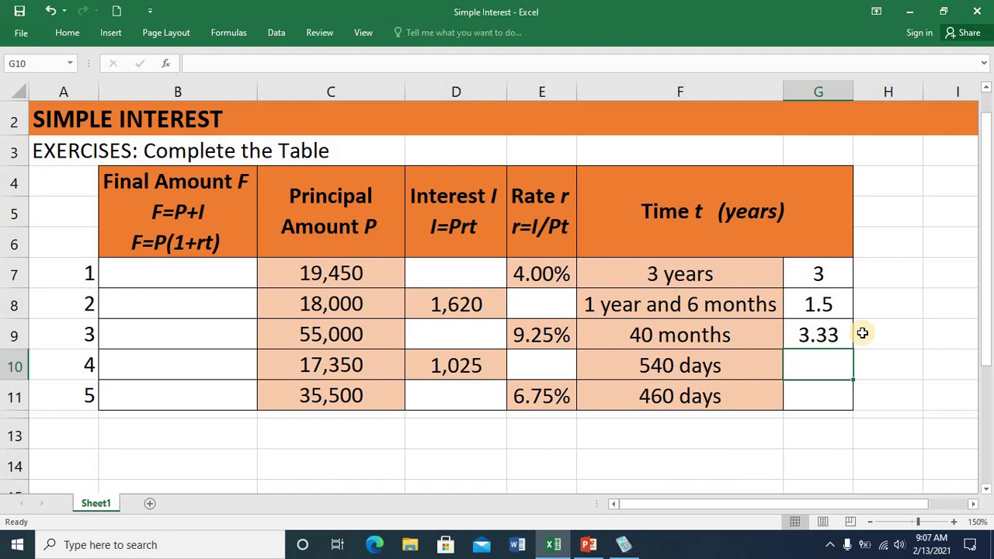
{"action": "type", "text": "=5"}
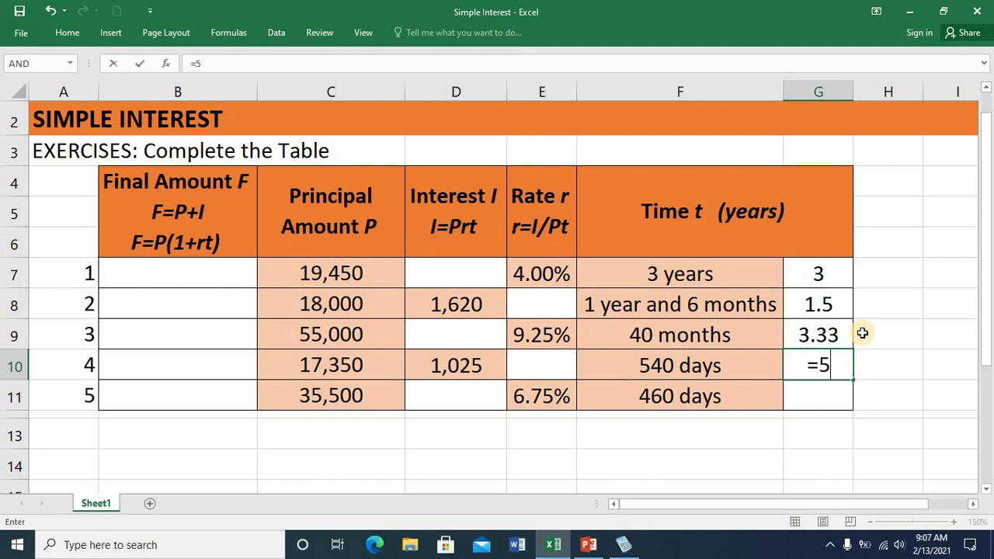
{"action": "type", "text": "40/360"}
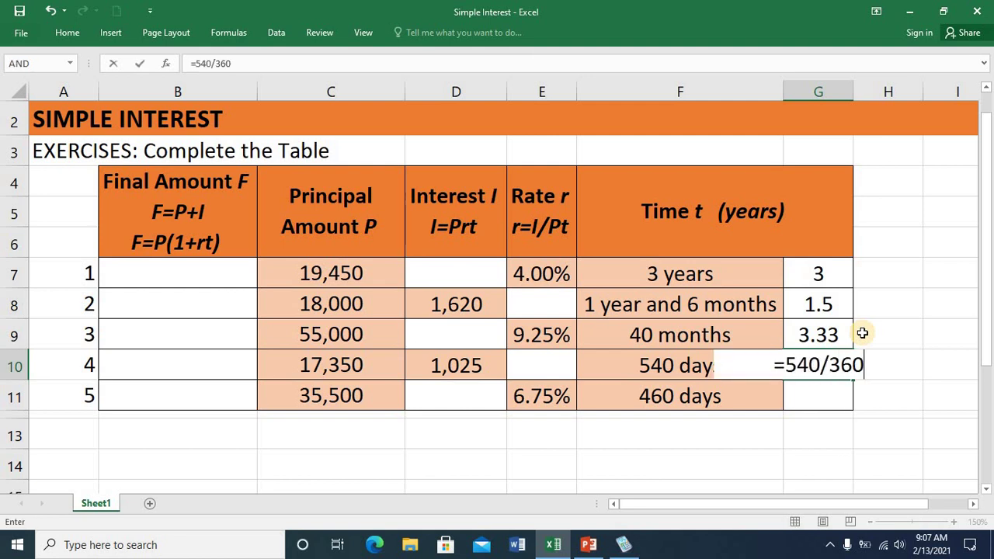
{"action": "key", "text": "Return"}
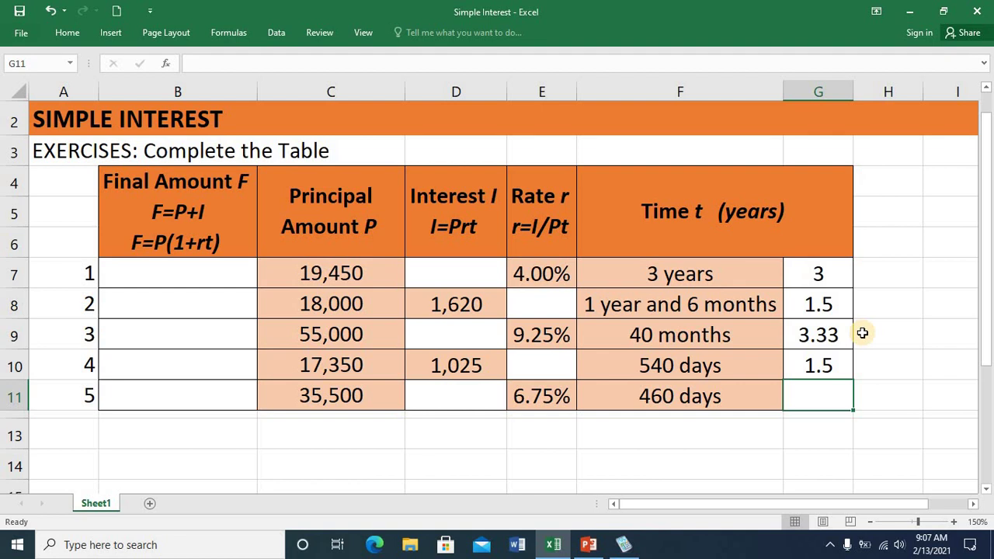
- Convert exercise 5's days to years in G11 with the formula =460/360
{"action": "type", "text": "=460="}
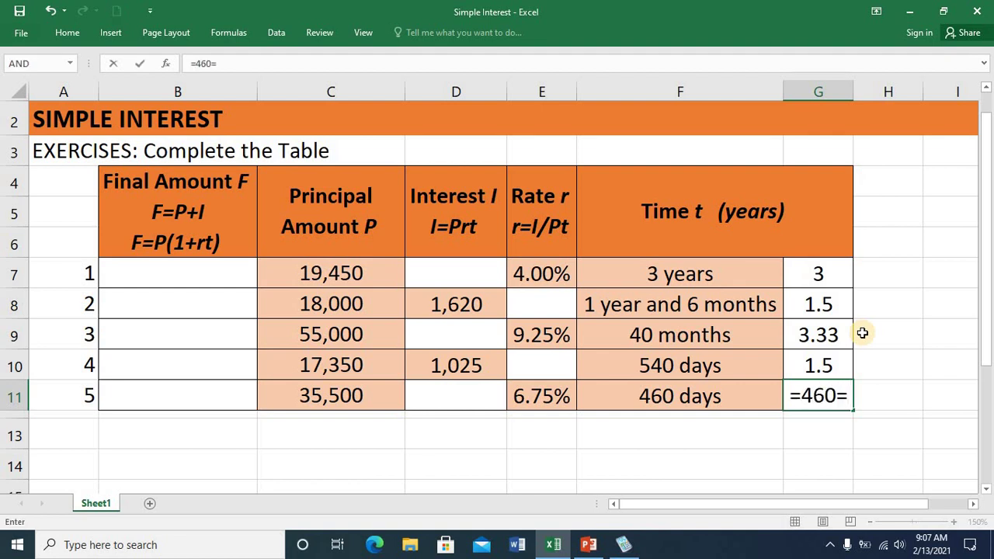
{"action": "key", "text": "BackSpace"}
{"action": "type", "text": "/"}
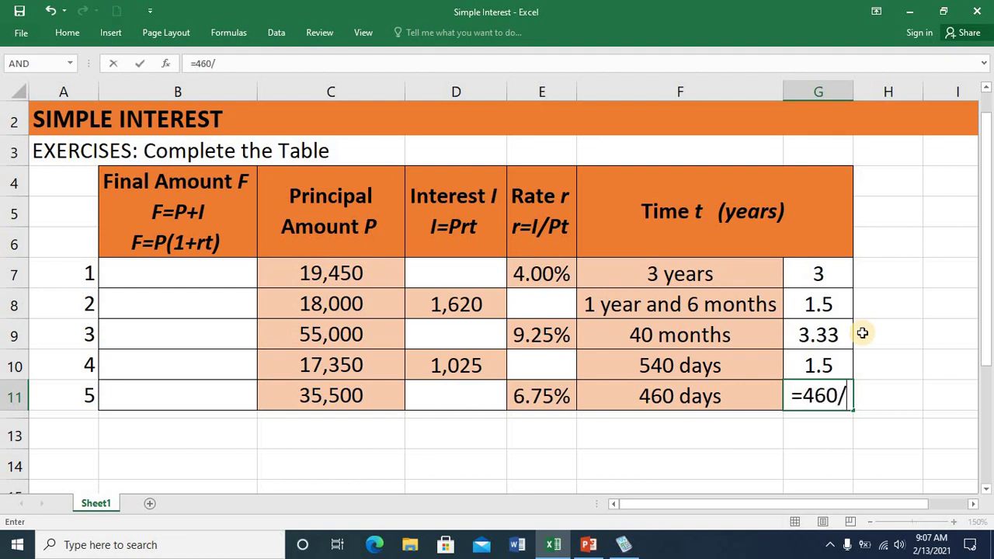
{"action": "type", "text": "360"}
{"action": "key", "text": "Return"}
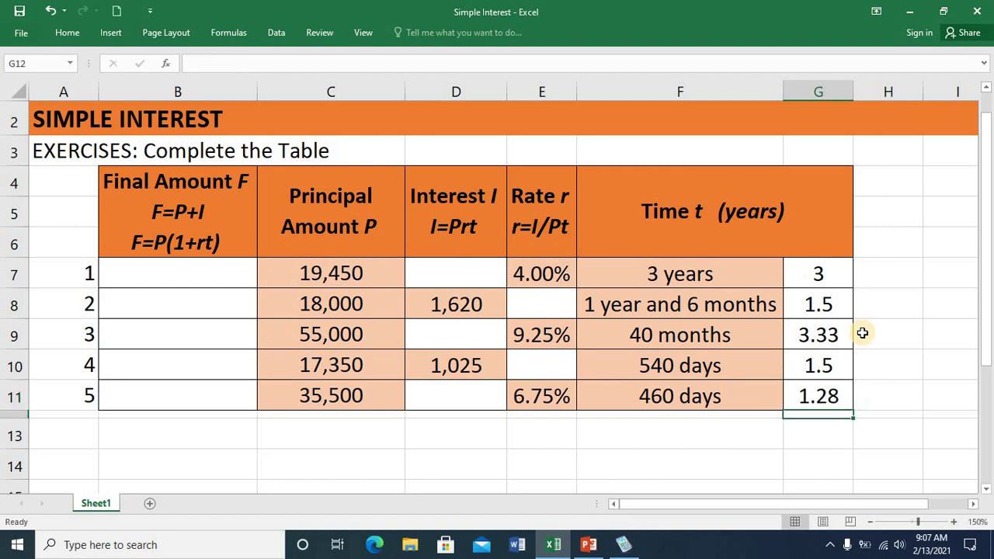
- Compare the formulas F=P+I and F=P(1+rt) with exercise 1's principal and interest cells
{"action": "left_click", "coordinate": [187, 279]}
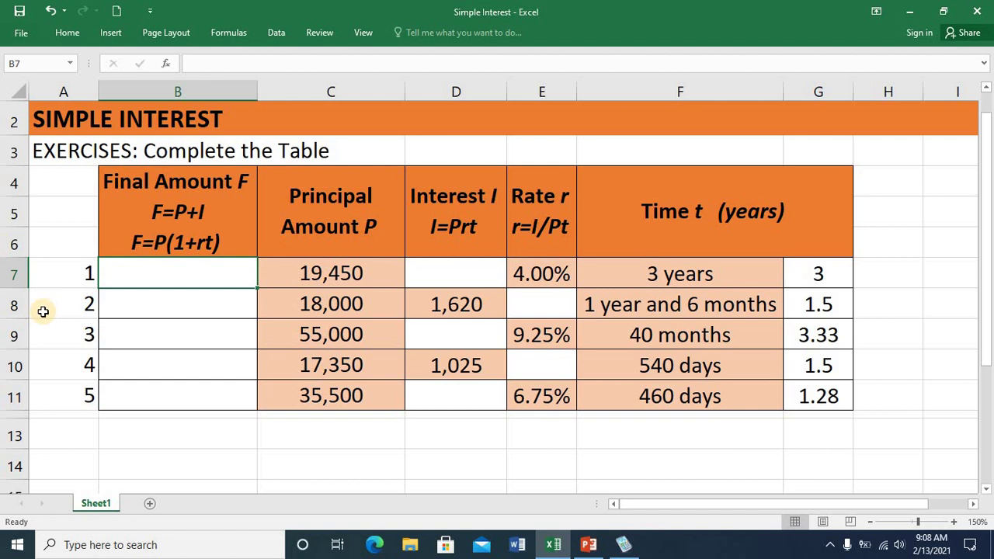
{"action": "left_click", "coordinate": [235, 215]}
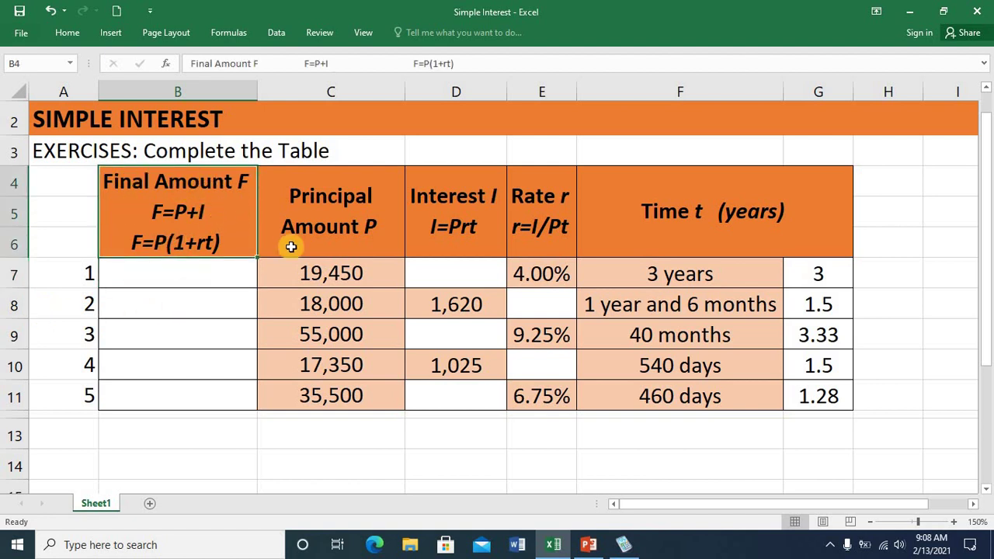
{"action": "left_click", "coordinate": [324, 275]}
{"action": "left_click", "coordinate": [194, 210]}
{"action": "left_click", "coordinate": [464, 273]}
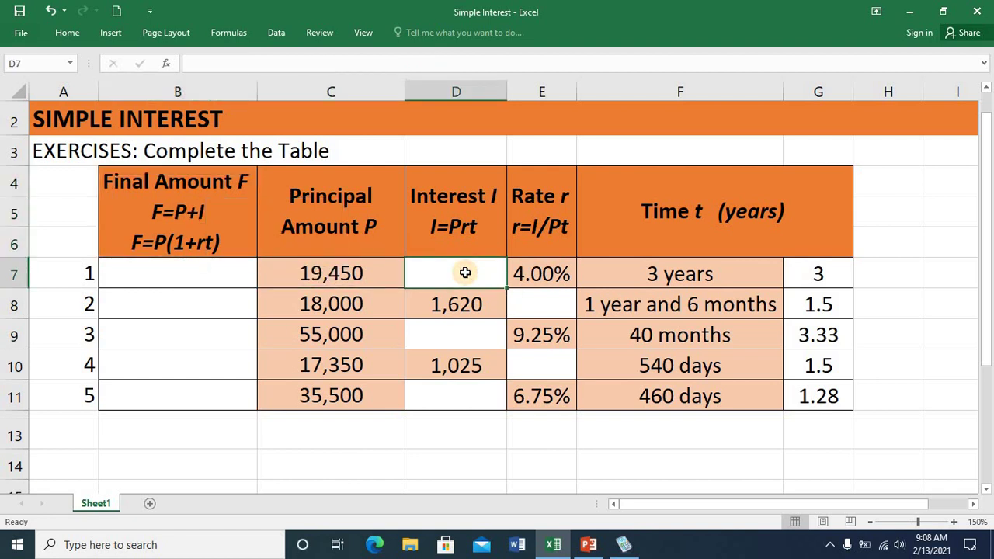
{"action": "left_click", "coordinate": [215, 210]}
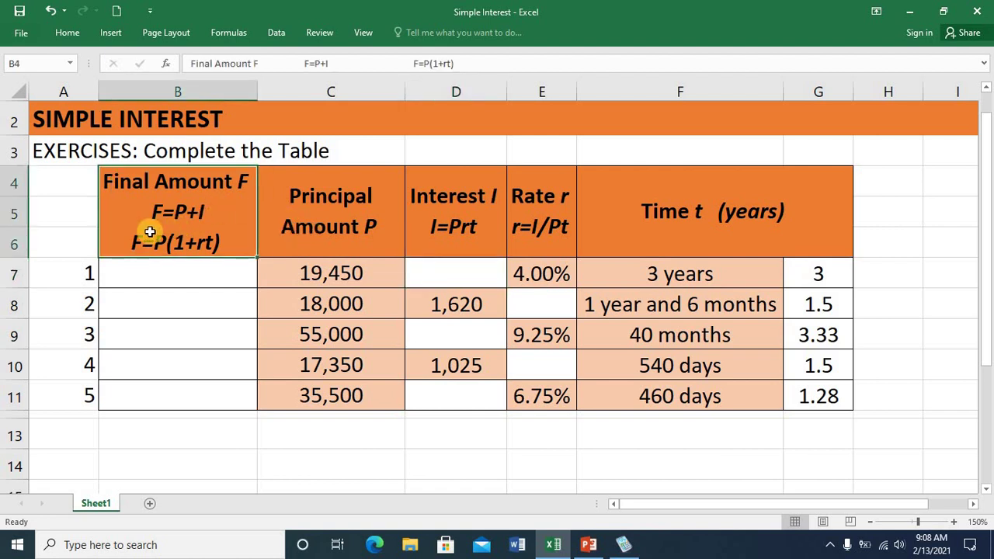
- Calculate exercise 1's final amount in B7 with the formula =C7*(1+E7*G7)
{"action": "left_click", "coordinate": [178, 274]}
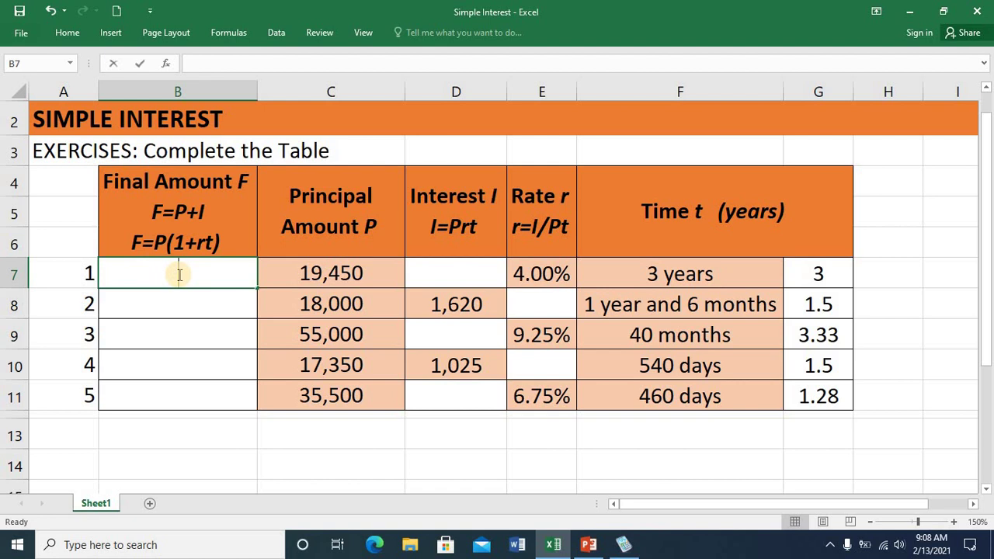
{"action": "type", "text": "="}
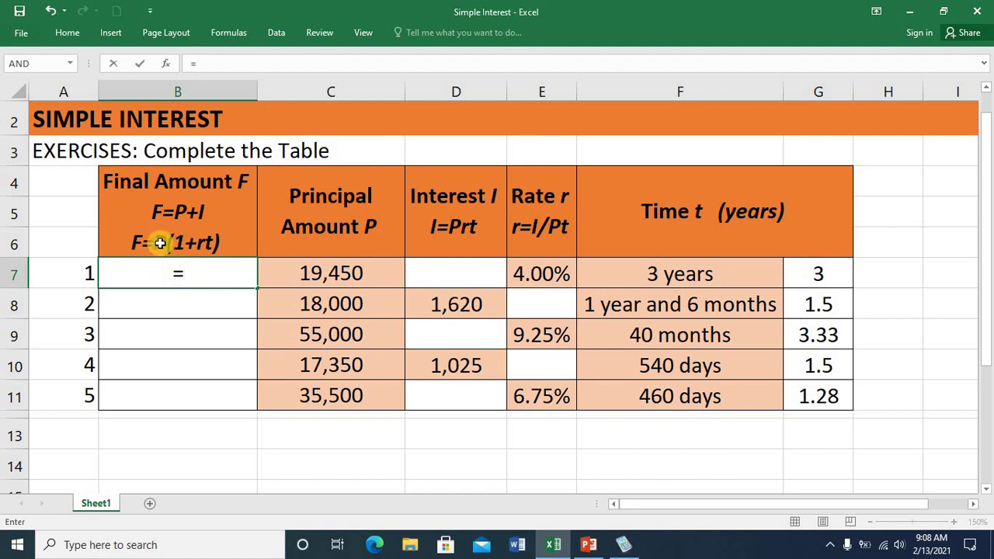
{"action": "left_click", "coordinate": [336, 273]}
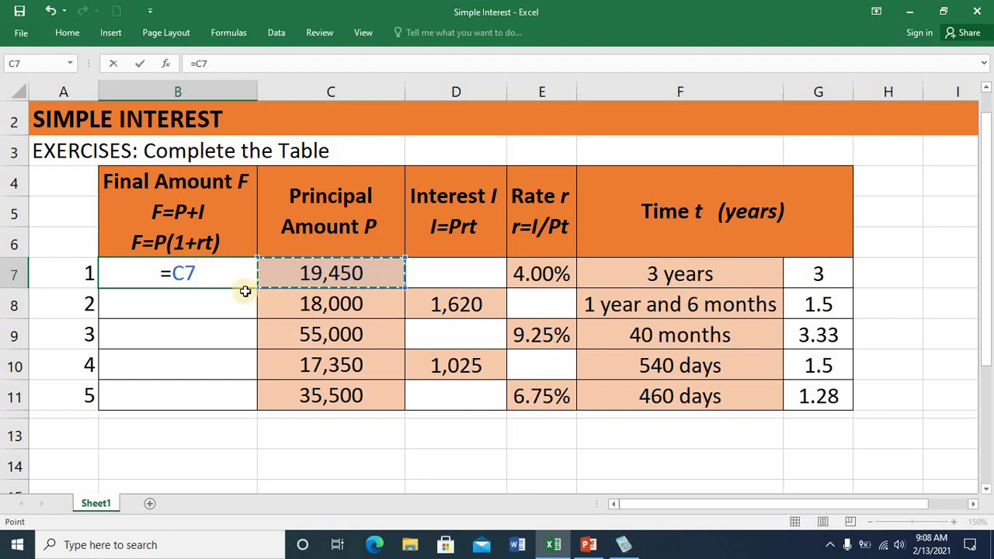
{"action": "type", "text": "*"}
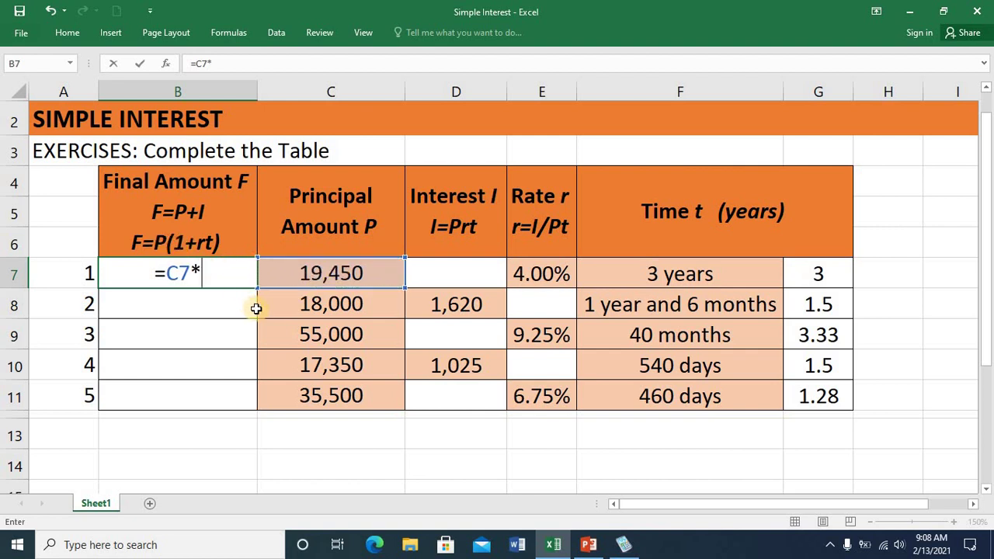
{"action": "type", "text": "(1+"}
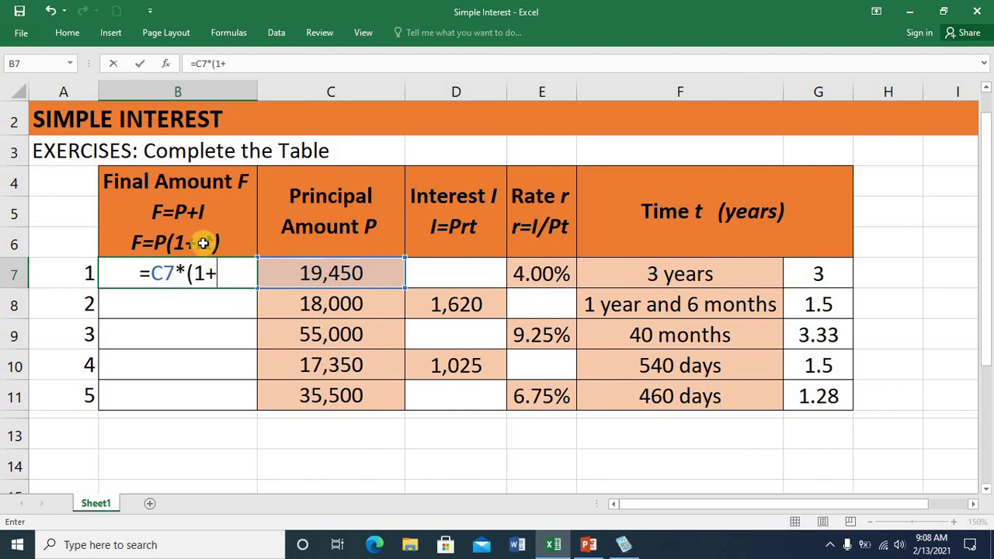
{"action": "left_click", "coordinate": [541, 273]}
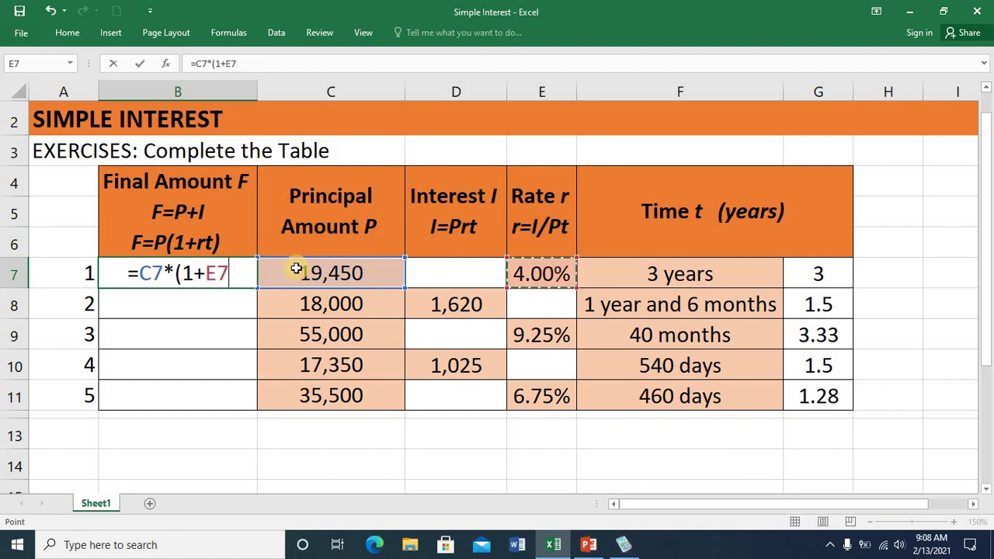
{"action": "type", "text": "*"}
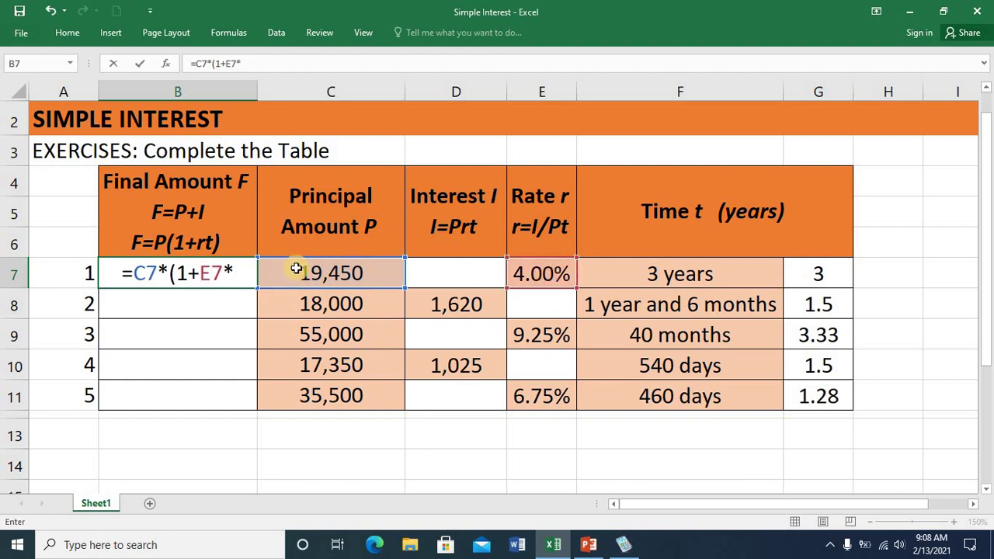
{"action": "left_click", "coordinate": [822, 275]}
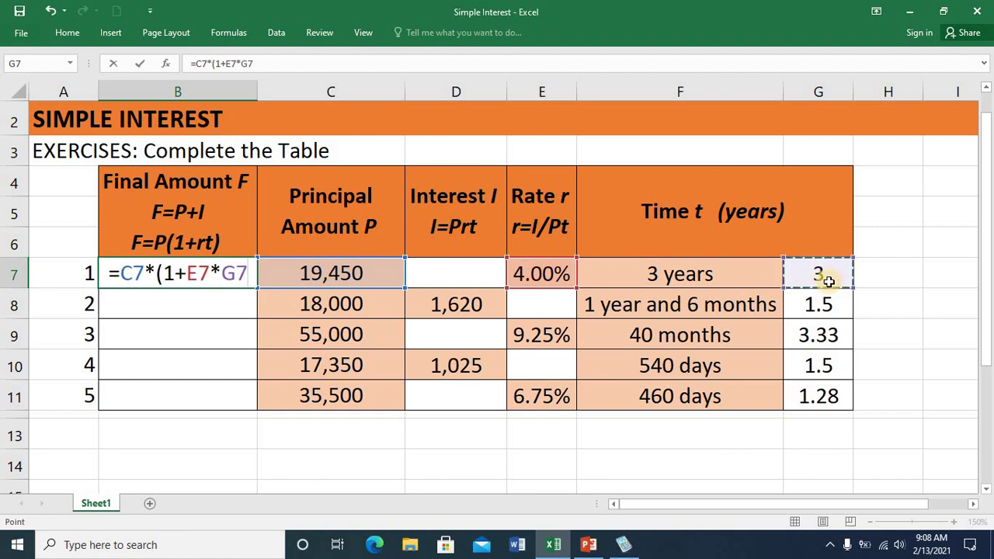
{"action": "type", "text": ")"}
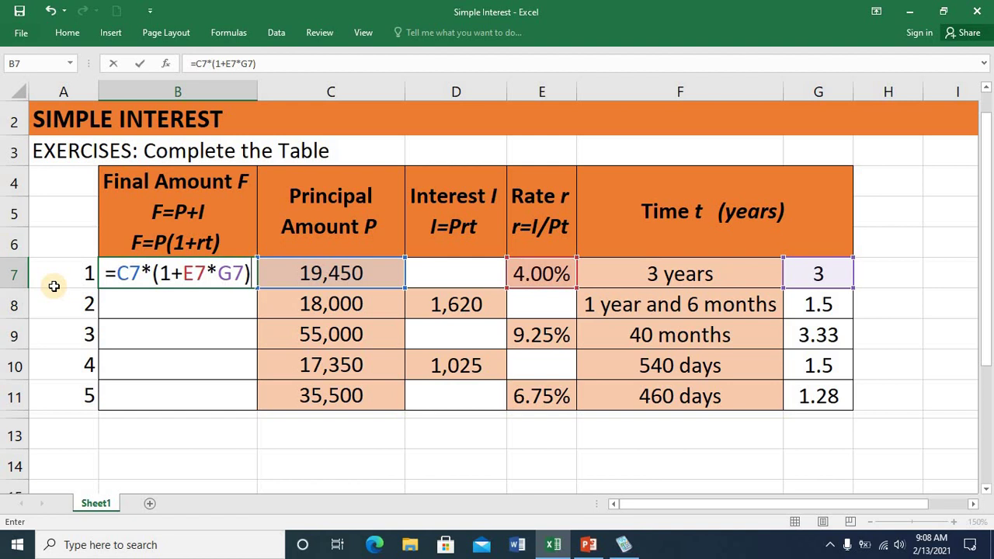
{"action": "key", "text": "Return"}
{"action": "key", "text": "Up"}
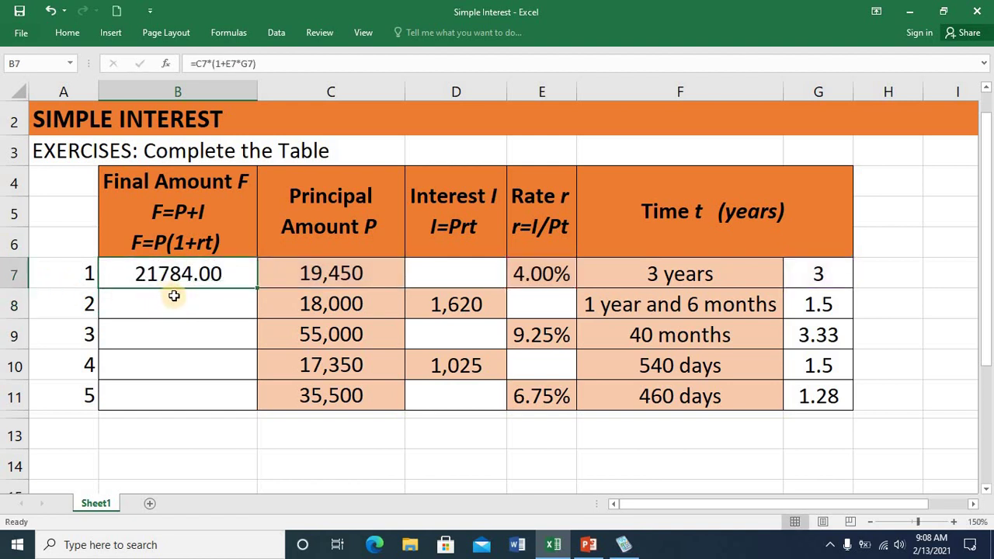
- Calculate exercise 1's interest in D7 with the formula =C7*E7*G7
{"action": "left_click", "coordinate": [456, 279]}
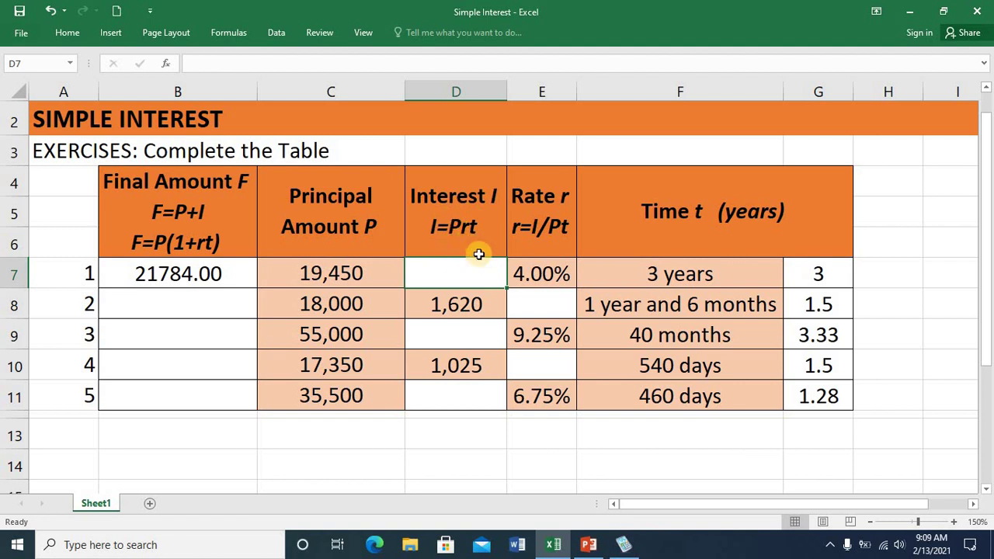
{"action": "type", "text": "="}
{"action": "left_click", "coordinate": [344, 273]}
{"action": "type", "text": "*"}
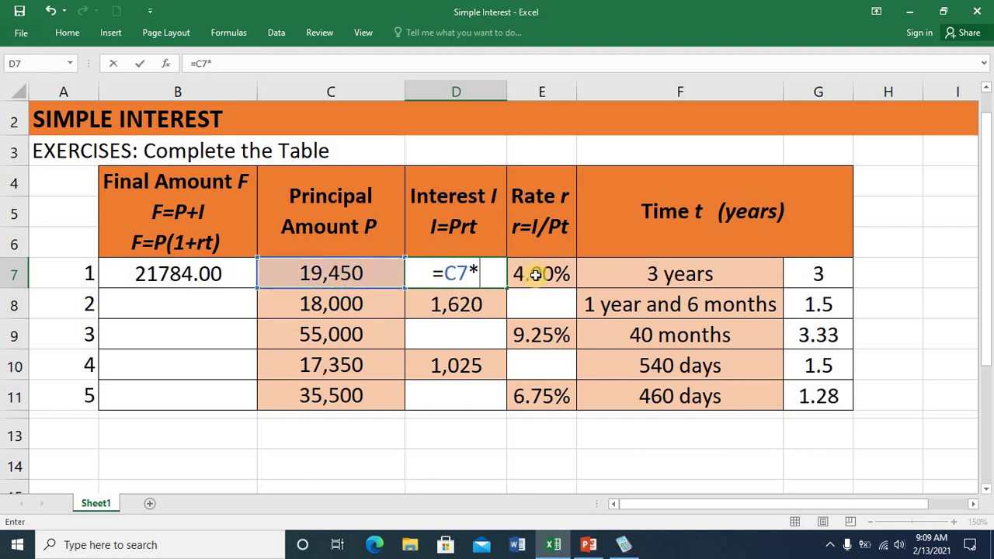
{"action": "left_click", "coordinate": [561, 274]}
{"action": "type", "text": "*"}
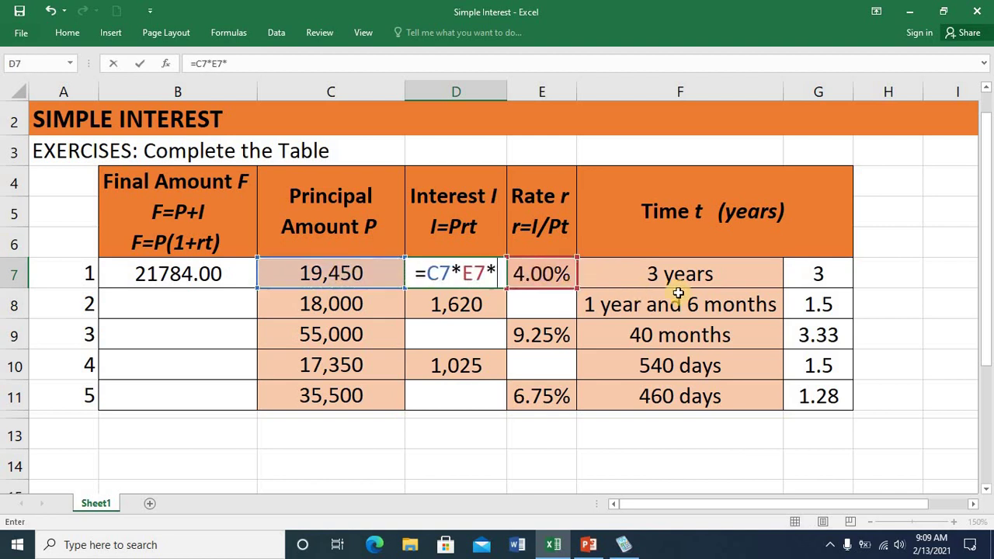
{"action": "left_click", "coordinate": [807, 283]}
{"action": "key", "text": "Return"}
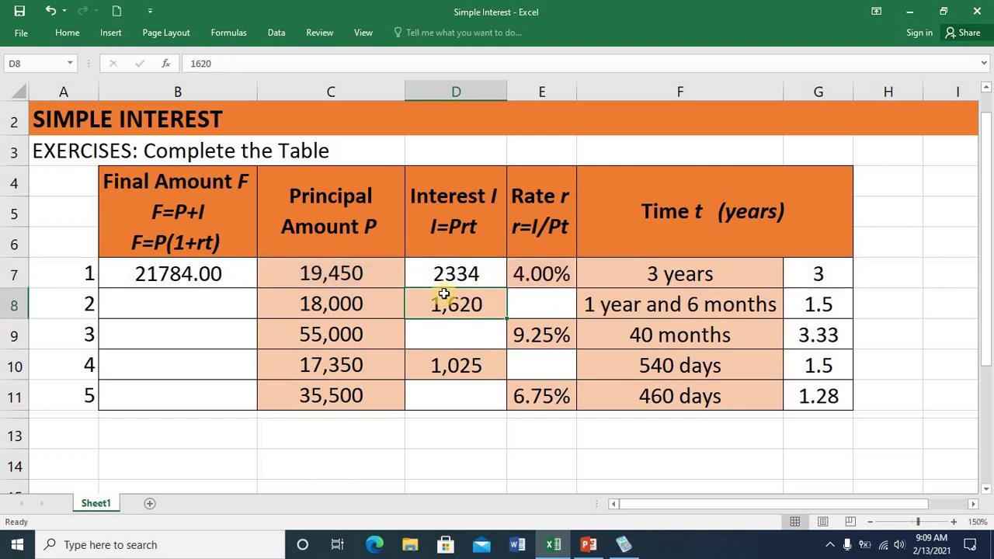
- Review exercise 1's interest, final amount and principal, and compare exercise 2's given principal and interest with the formula F=P+I
{"action": "left_click", "coordinate": [488, 280]}
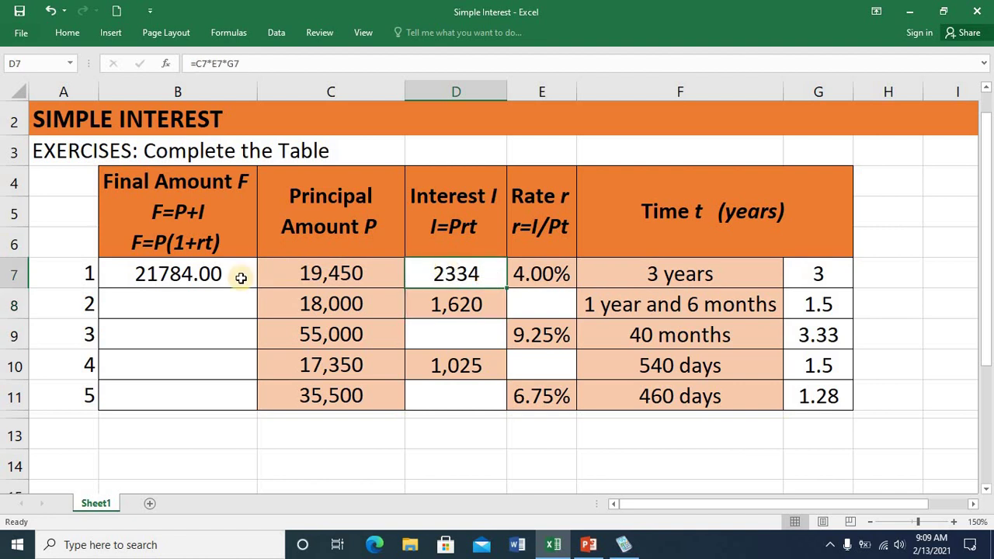
{"action": "left_click", "coordinate": [175, 281]}
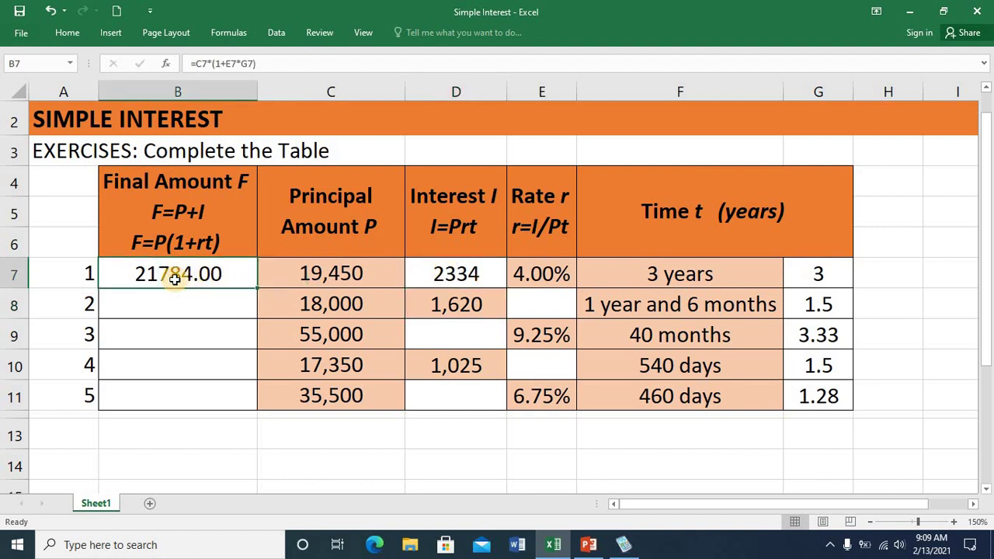
{"action": "left_click", "coordinate": [317, 284]}
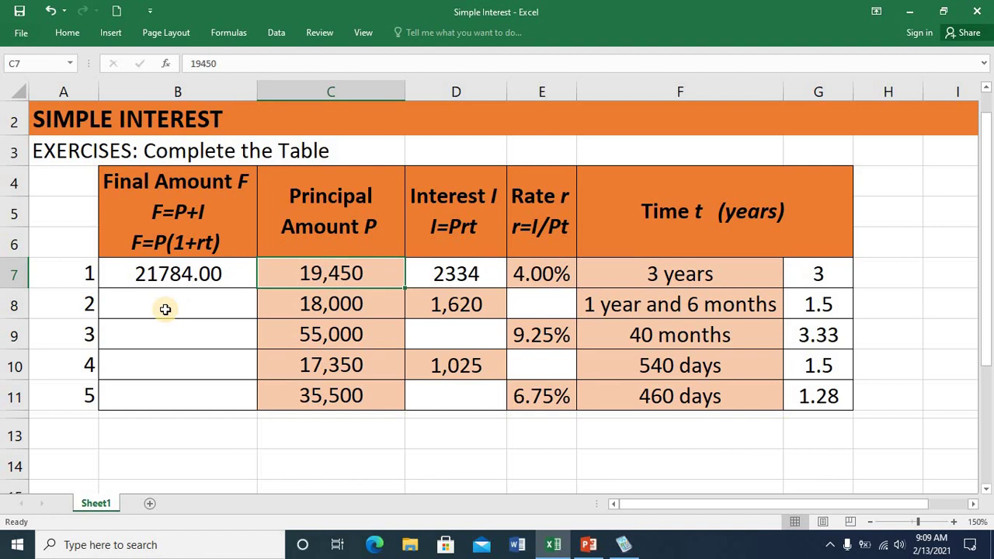
{"action": "left_click", "coordinate": [8, 275]}
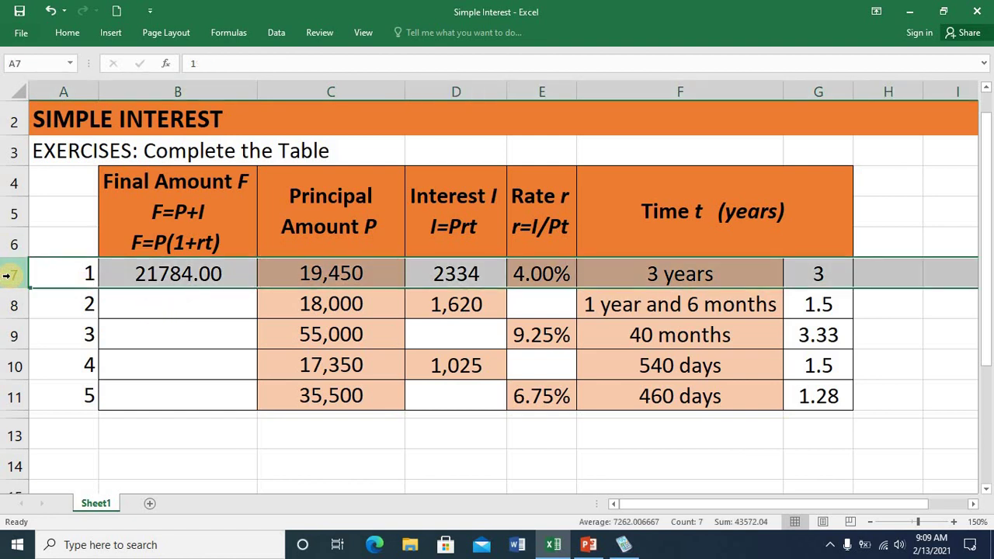
{"action": "left_click", "coordinate": [8, 304]}
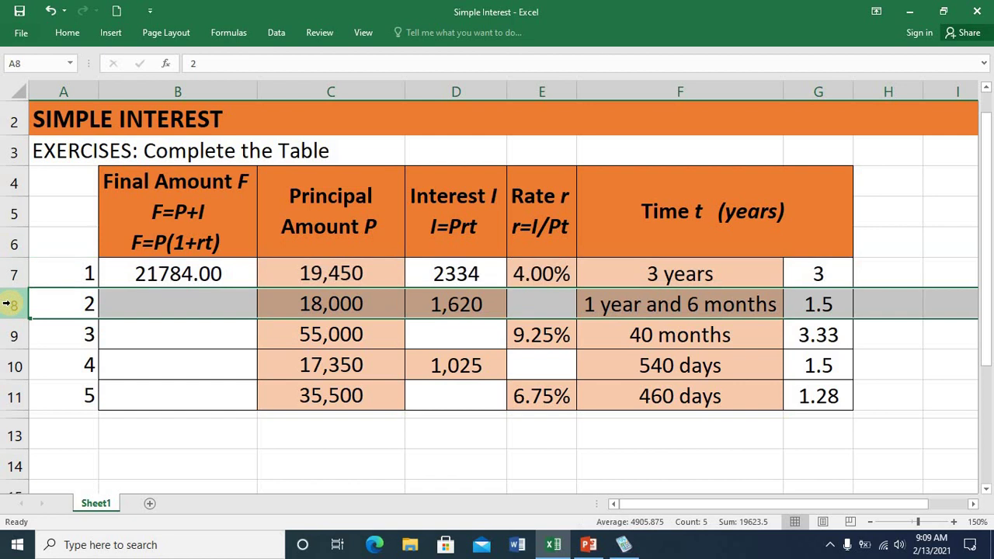
{"action": "left_click", "coordinate": [178, 308]}
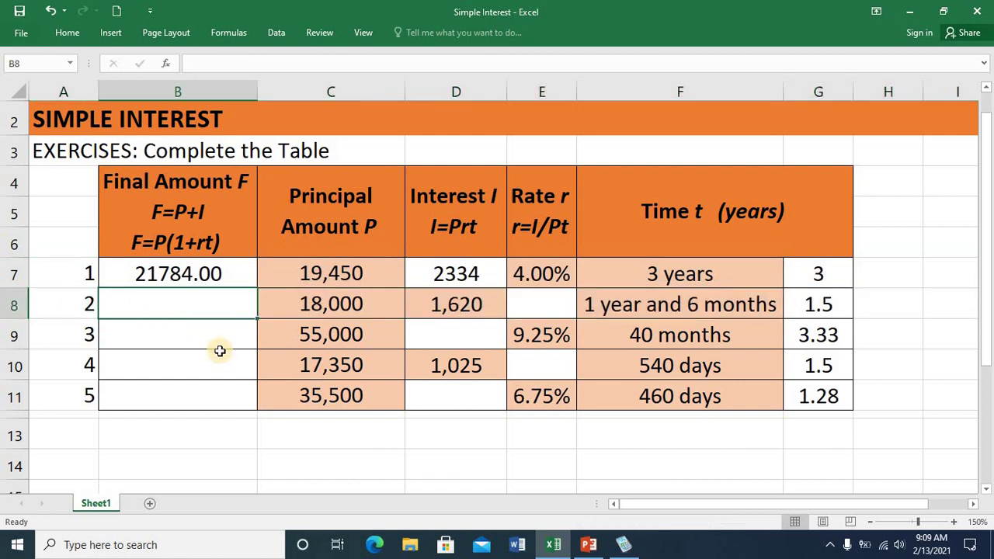
{"action": "left_click", "coordinate": [218, 215]}
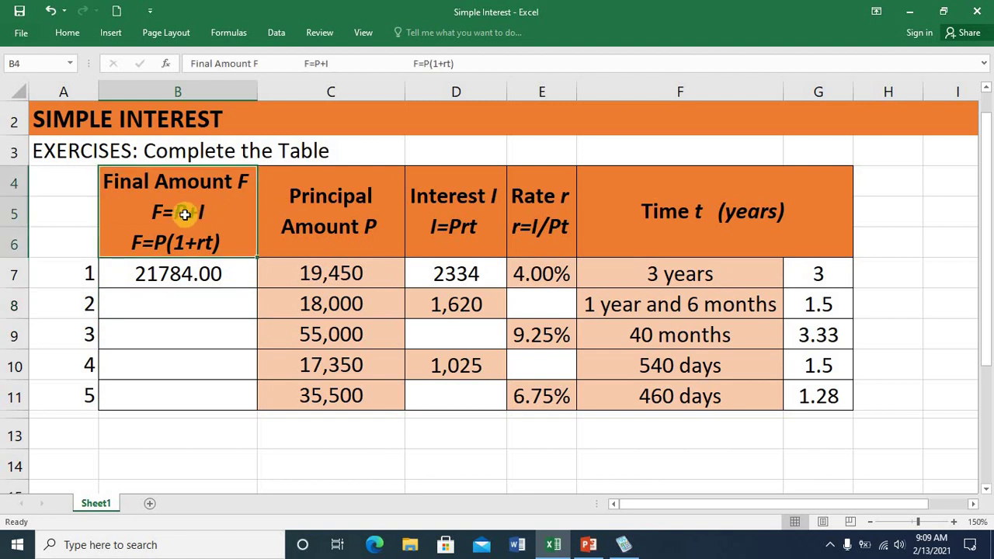
{"action": "left_click", "coordinate": [355, 304]}
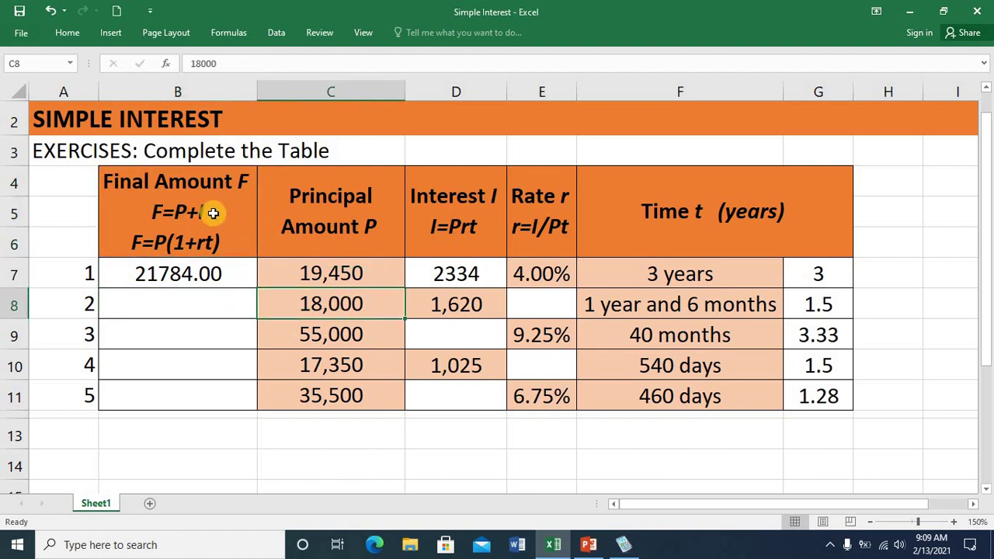
{"action": "left_click", "coordinate": [460, 307]}
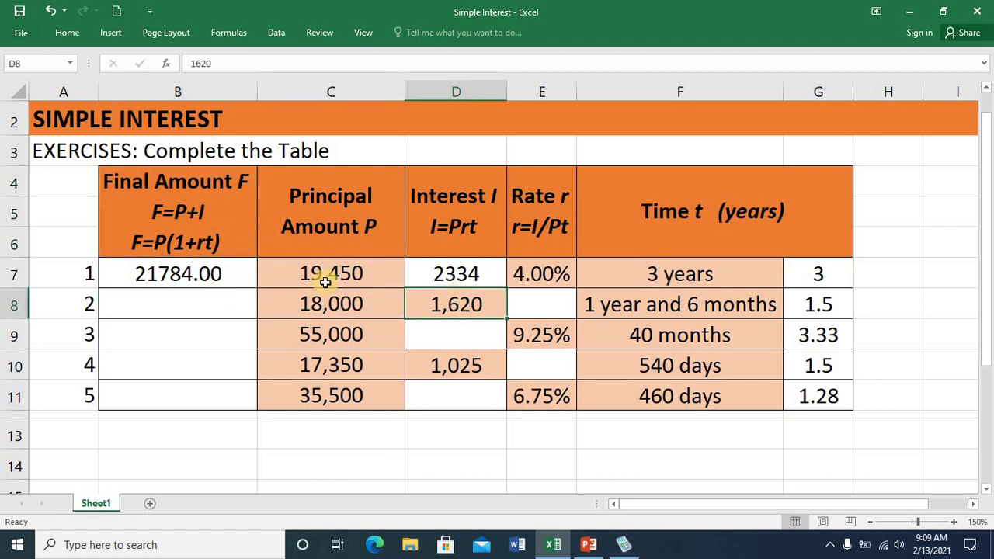
- Calculate exercise 2's final amount in B8 by adding the principal in C8 and the interest in D8
{"action": "left_click", "coordinate": [202, 311]}
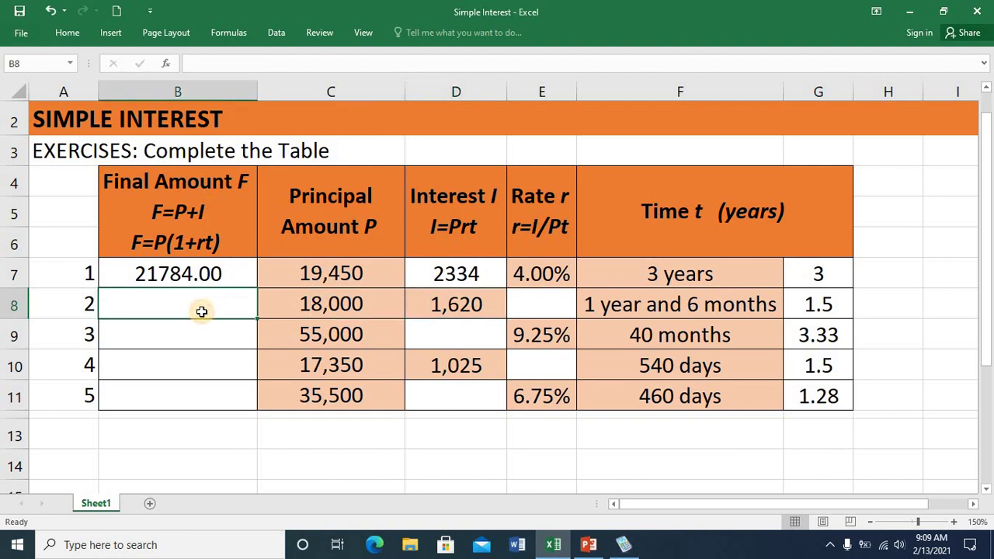
{"action": "type", "text": "="}
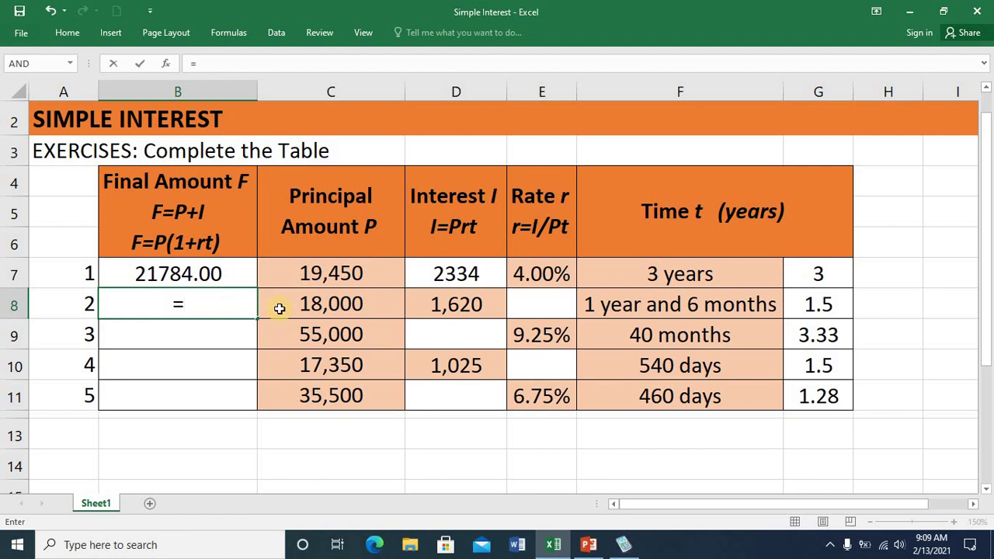
{"action": "left_click", "coordinate": [353, 321]}
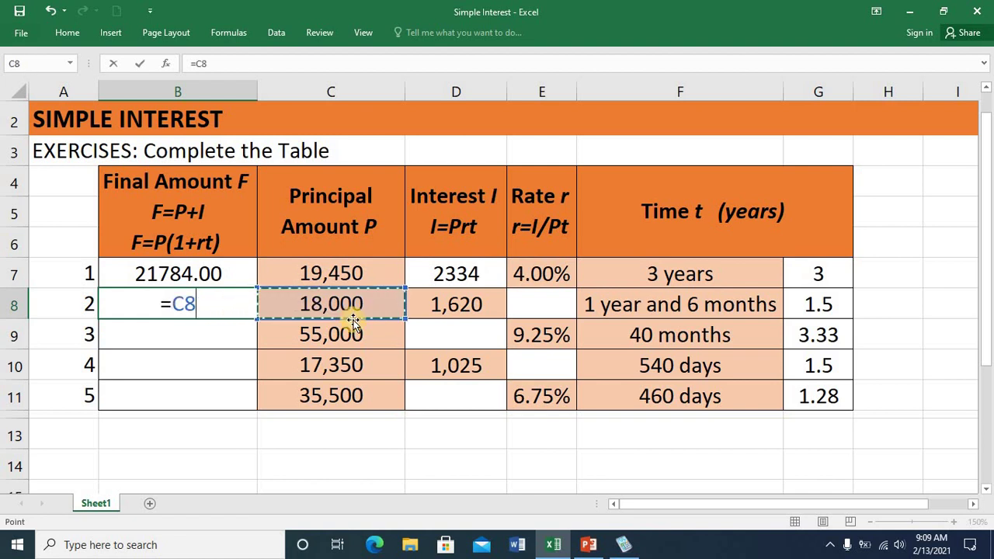
{"action": "type", "text": "+"}
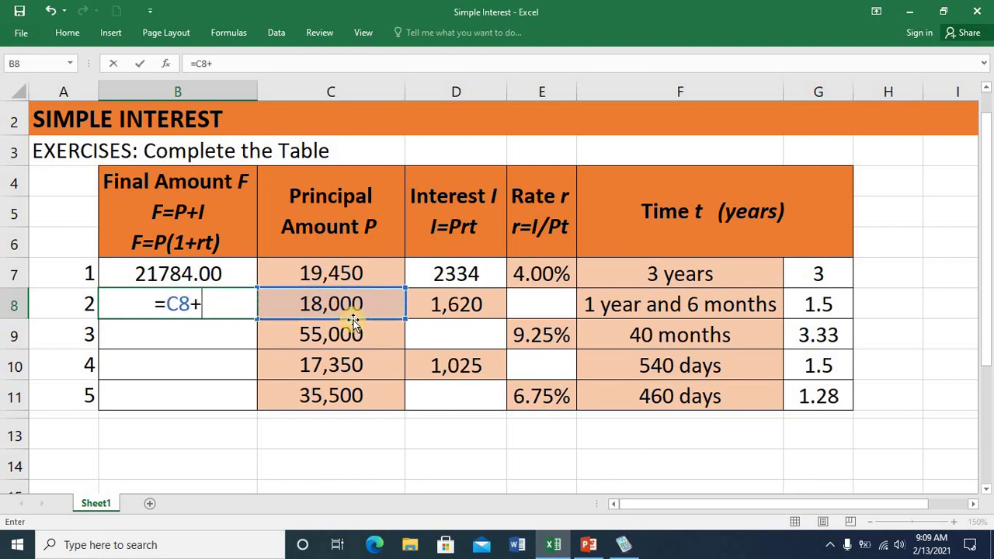
{"action": "left_click", "coordinate": [463, 312]}
{"action": "key", "text": "Return"}
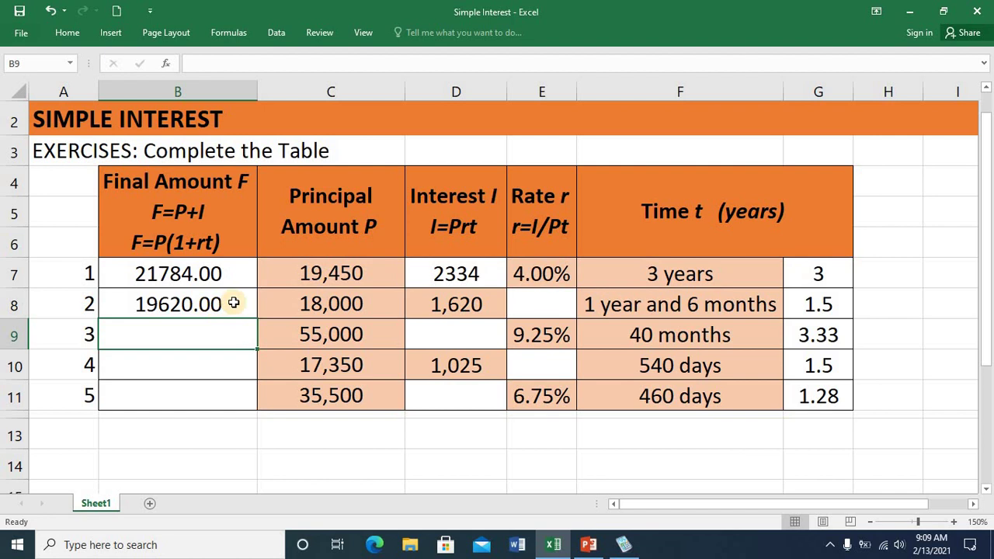
- Calculate exercise 2's rate in E8 with the formula =D8/(C8*G8)
{"action": "key", "text": "Up"}
{"action": "key", "text": "Right"}
{"action": "key", "text": "Right"}
{"action": "key", "text": "Right"}
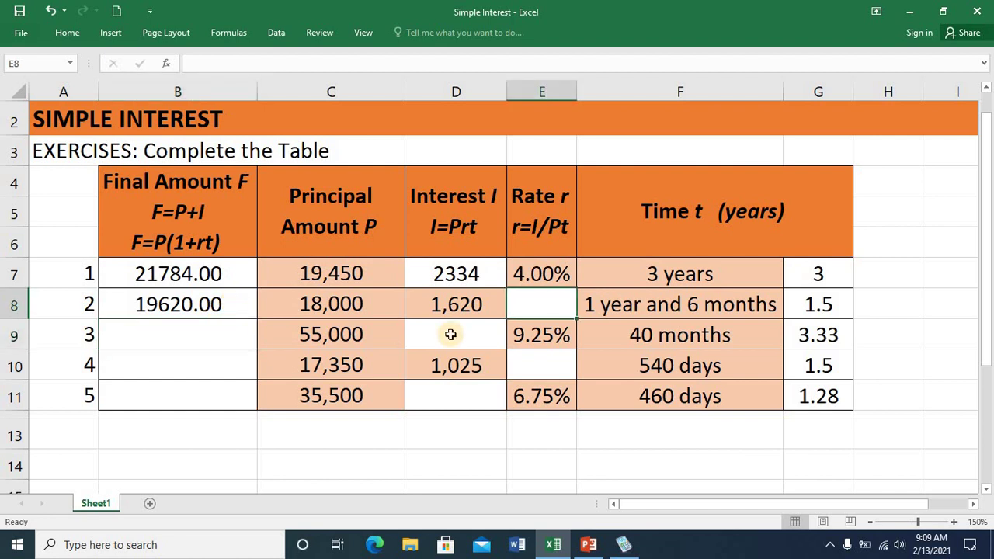
{"action": "type", "text": "="}
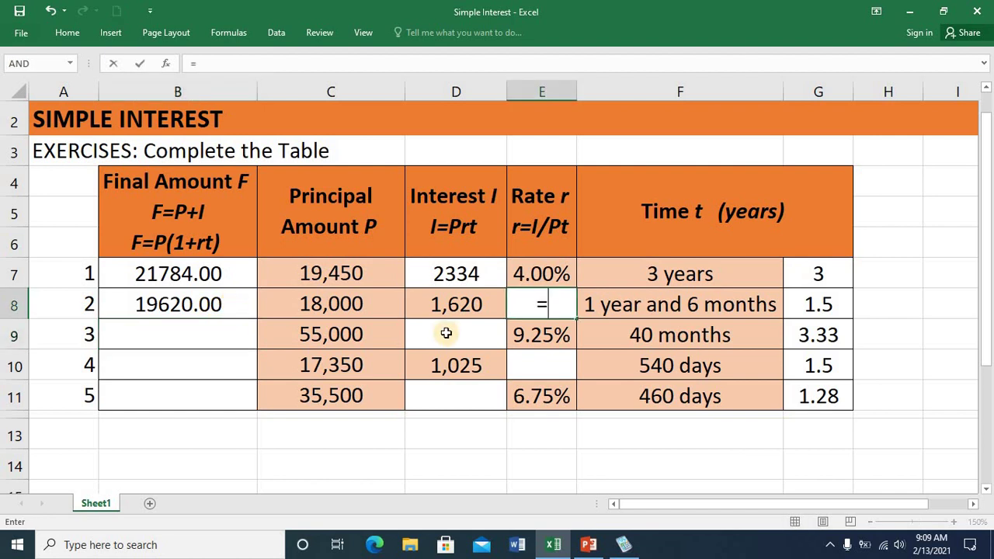
{"action": "left_click", "coordinate": [456, 309]}
{"action": "type", "text": "/"}
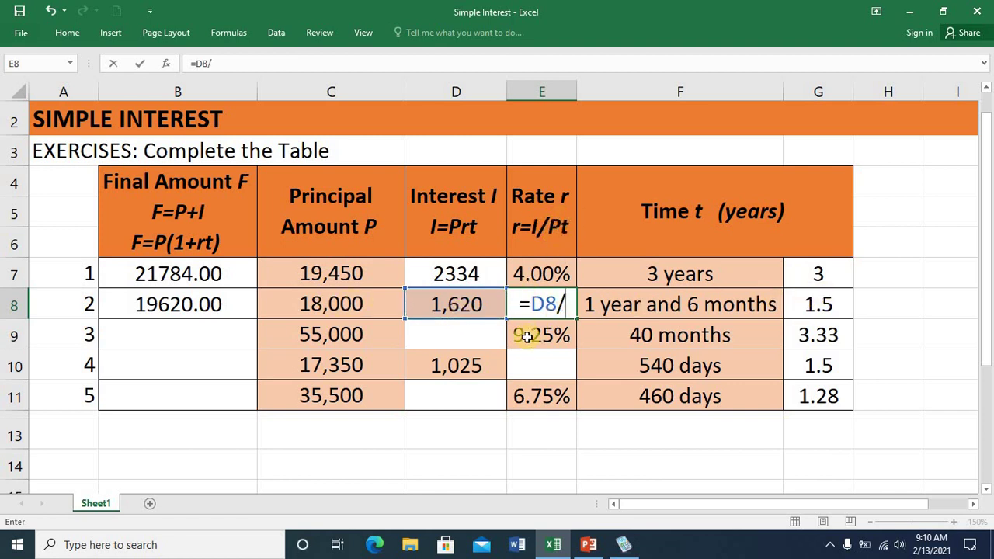
{"action": "type", "text": "("}
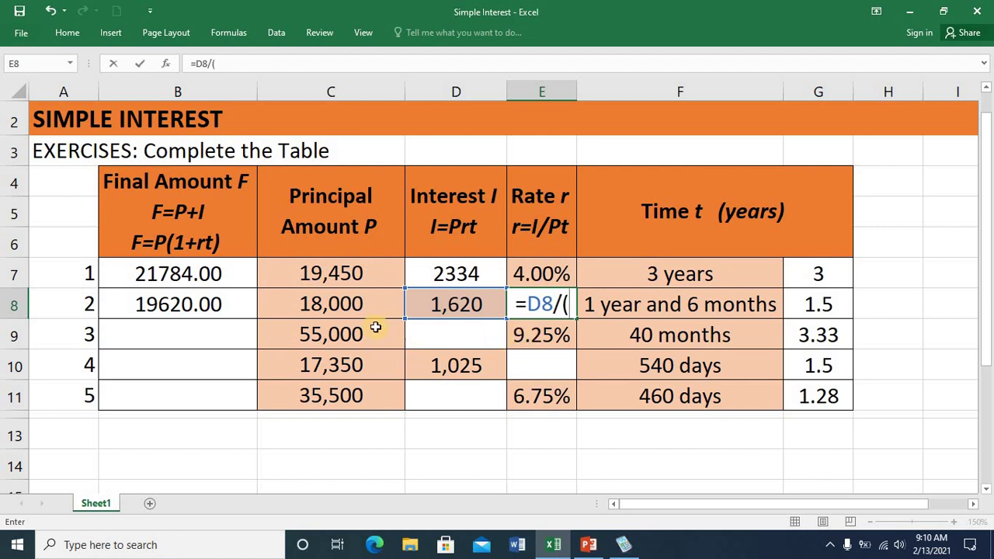
{"action": "left_click", "coordinate": [326, 311]}
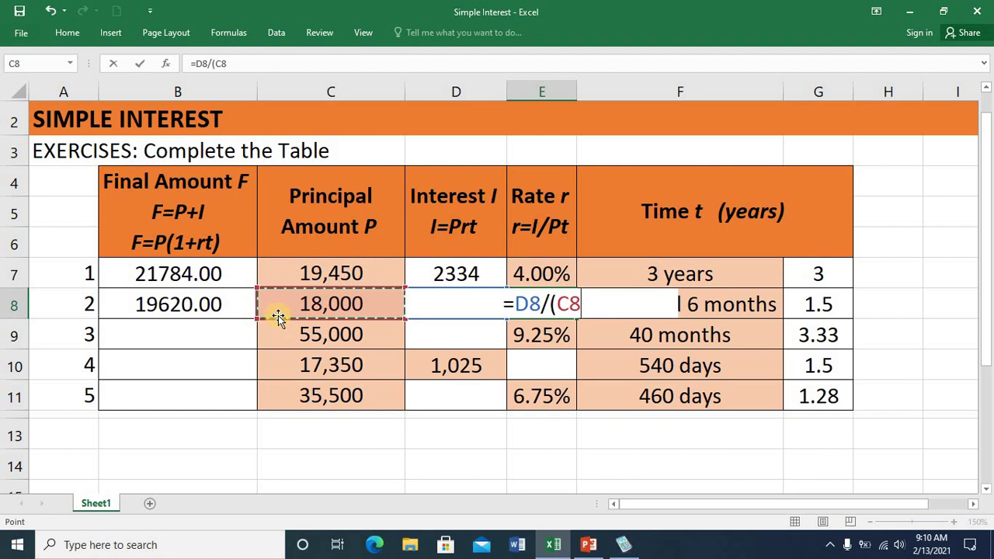
{"action": "type", "text": "*"}
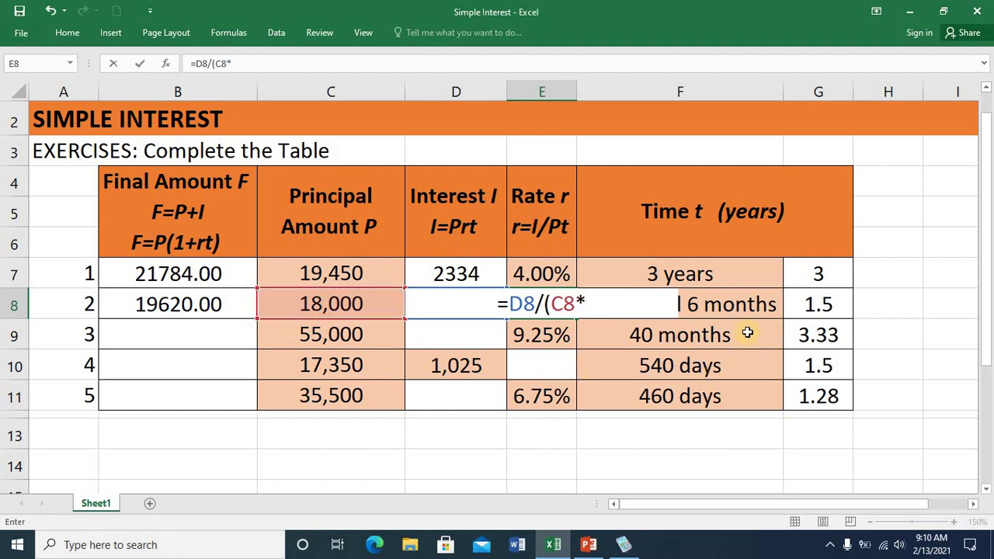
{"action": "left_click", "coordinate": [801, 304]}
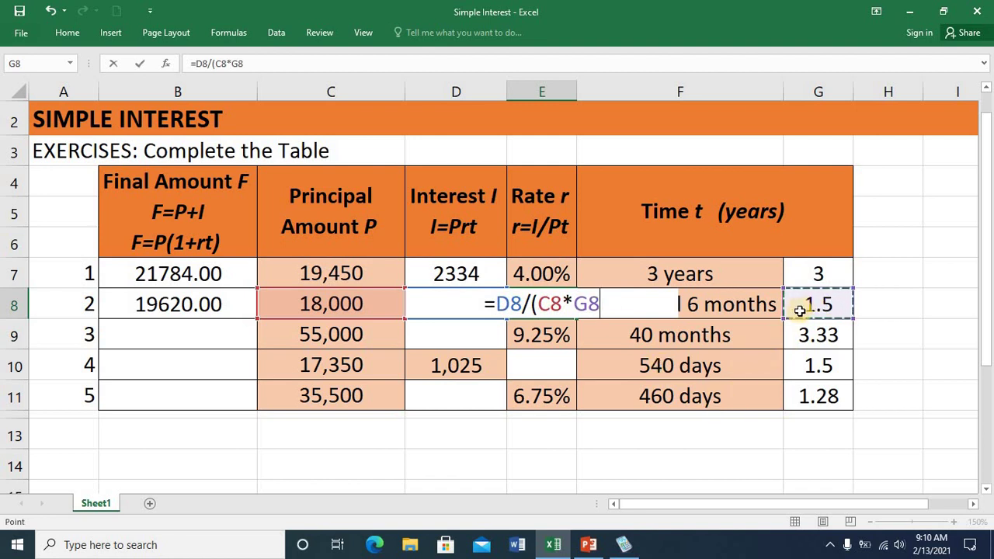
{"action": "type", "text": ")"}
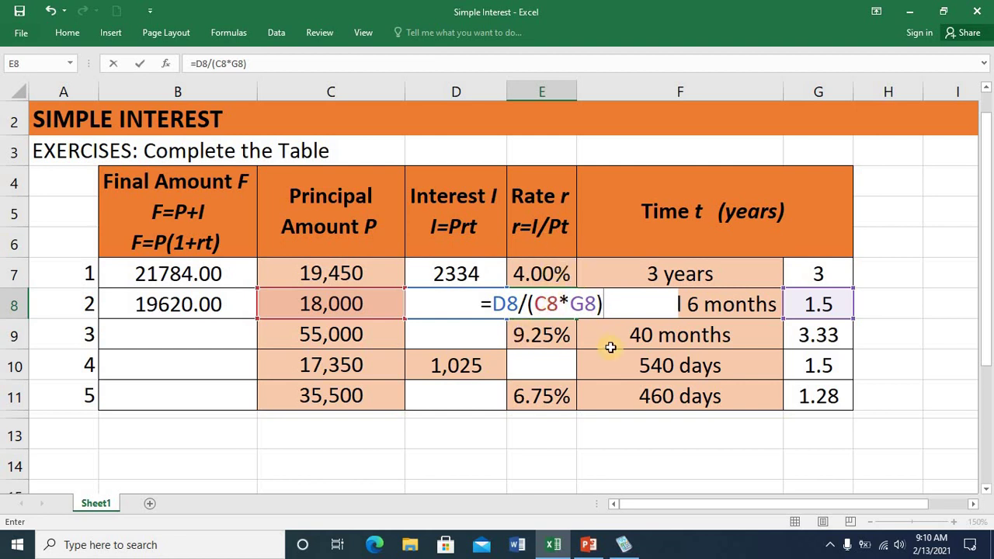
{"action": "key", "text": "Return"}
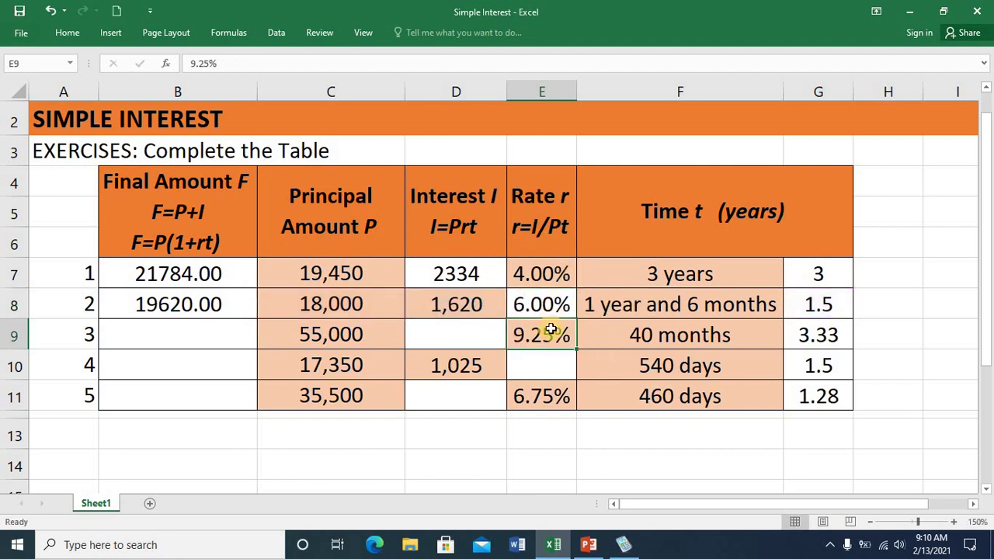
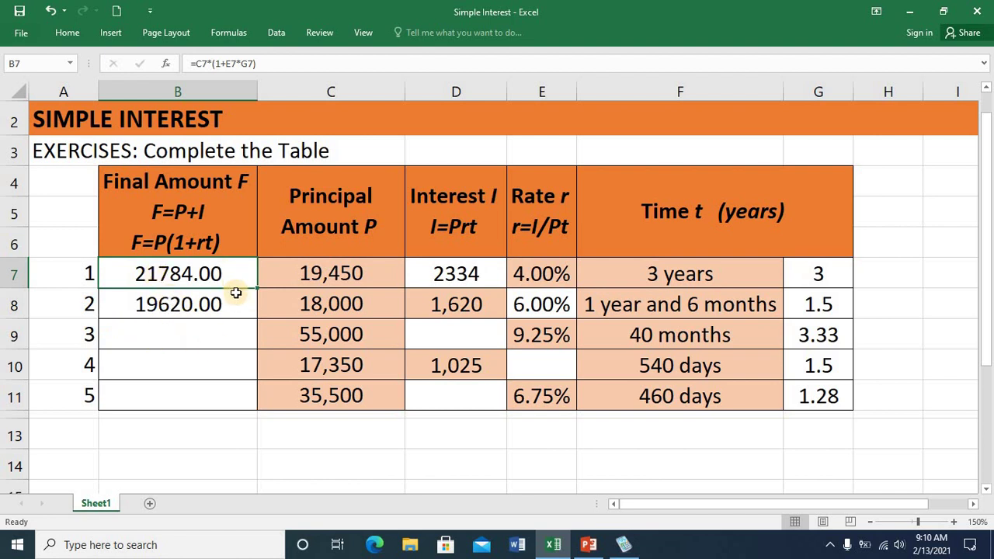
- Copy exercise 1's final amount formula from B7 into B9 and B11 for exercises 3 and 5
{"action": "key", "text": "ctrl+c"}
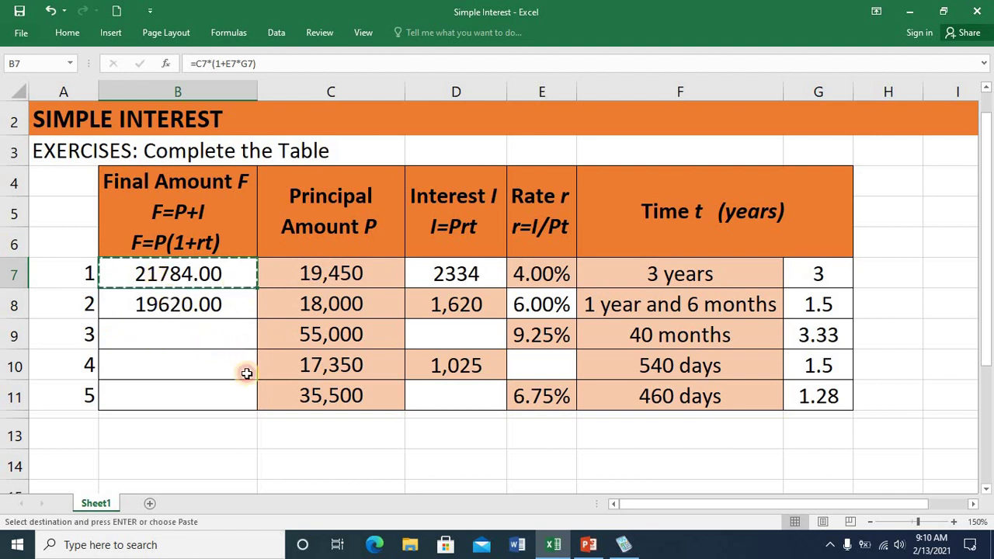
{"action": "left_click", "coordinate": [235, 348]}
{"action": "key", "text": "ctrl+v"}
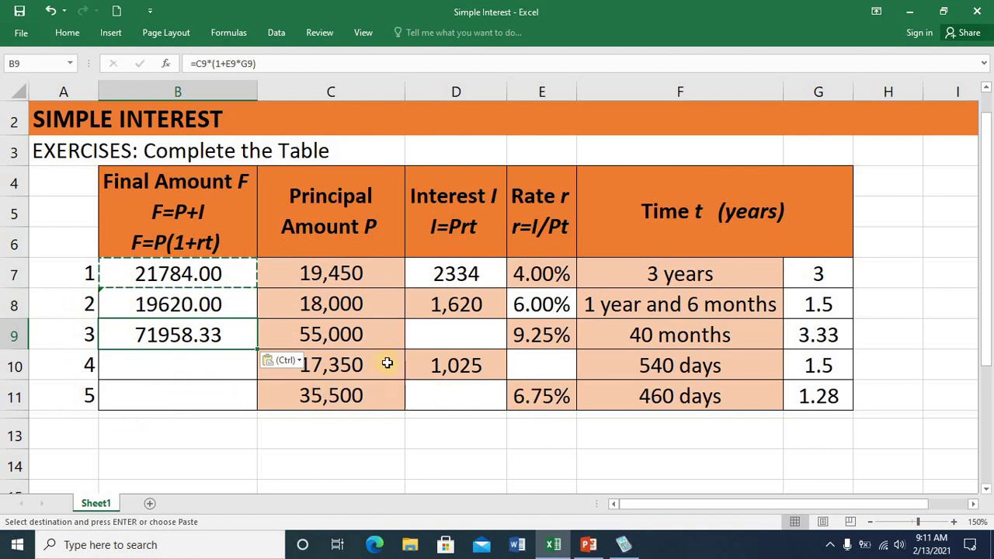
{"action": "left_click", "coordinate": [178, 395]}
{"action": "key", "text": "ctrl+v"}
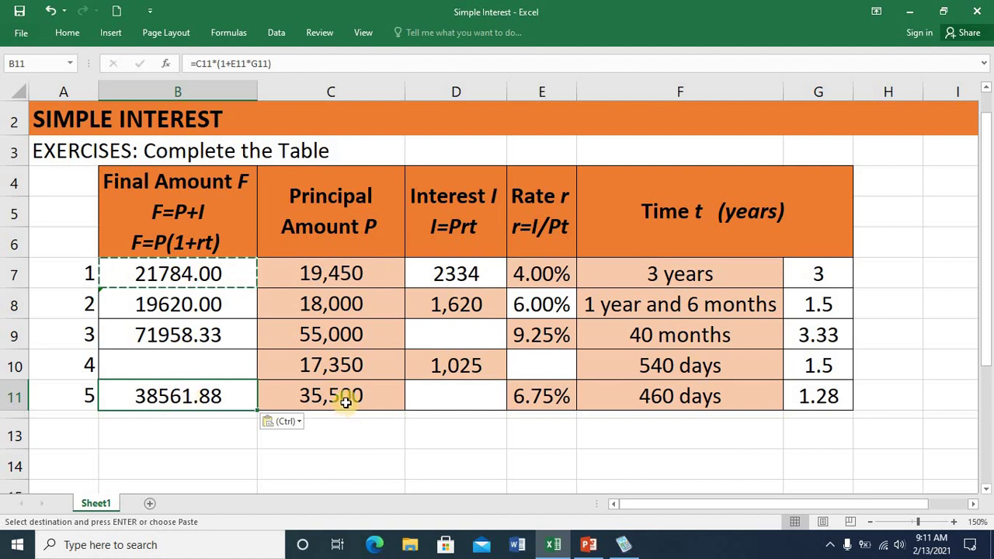
- Copy exercise 1's interest formula from D7 into D9 and D11 for exercises 3 and 5
{"action": "left_click", "coordinate": [463, 332]}
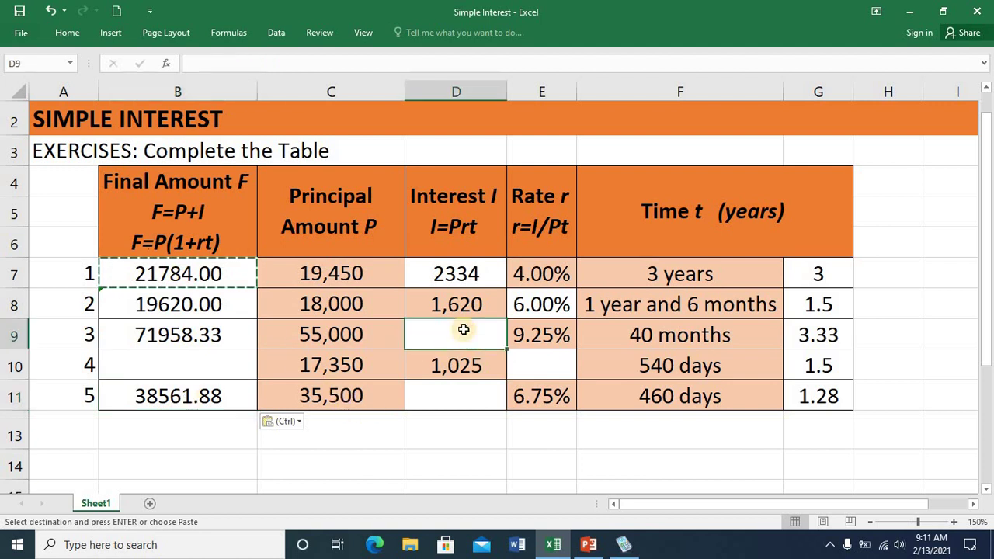
{"action": "left_click", "coordinate": [452, 273]}
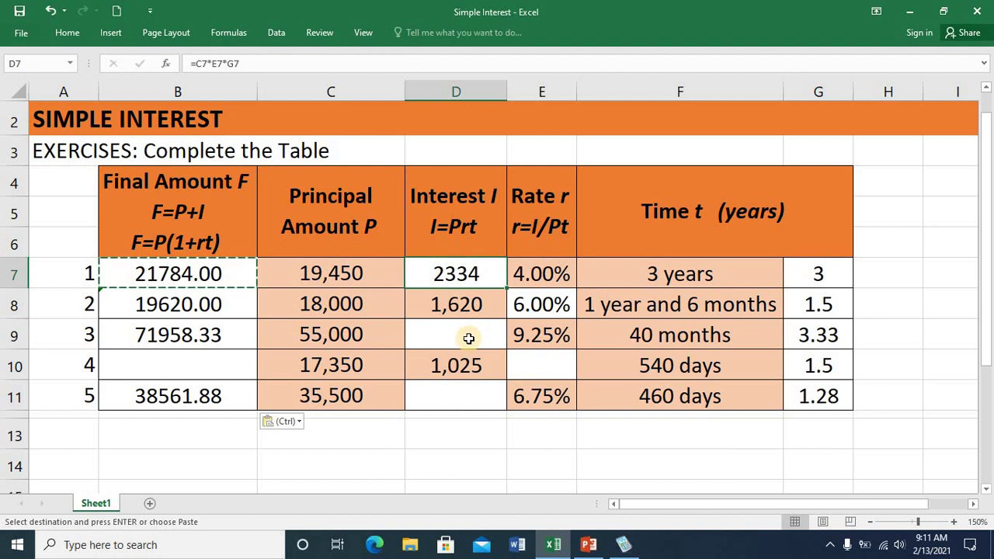
{"action": "key", "text": "ctrl+c"}
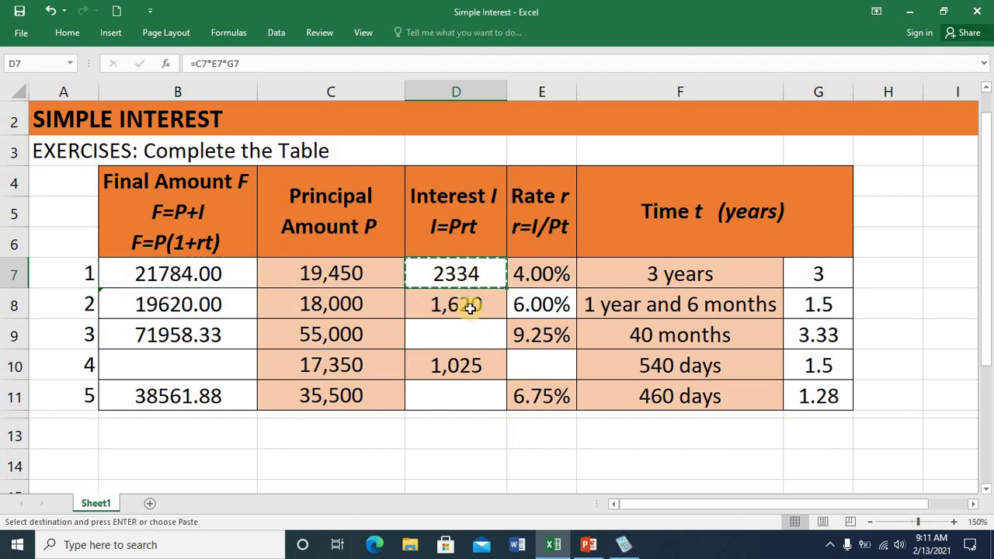
{"action": "left_click", "coordinate": [458, 335]}
{"action": "key", "text": "ctrl+v"}
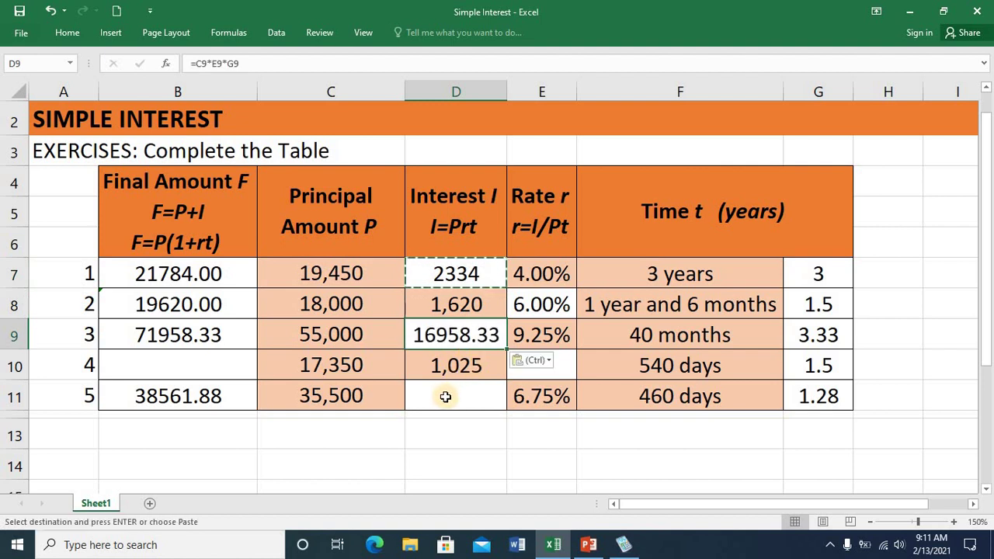
{"action": "left_click", "coordinate": [445, 397]}
{"action": "key", "text": "ctrl+v"}
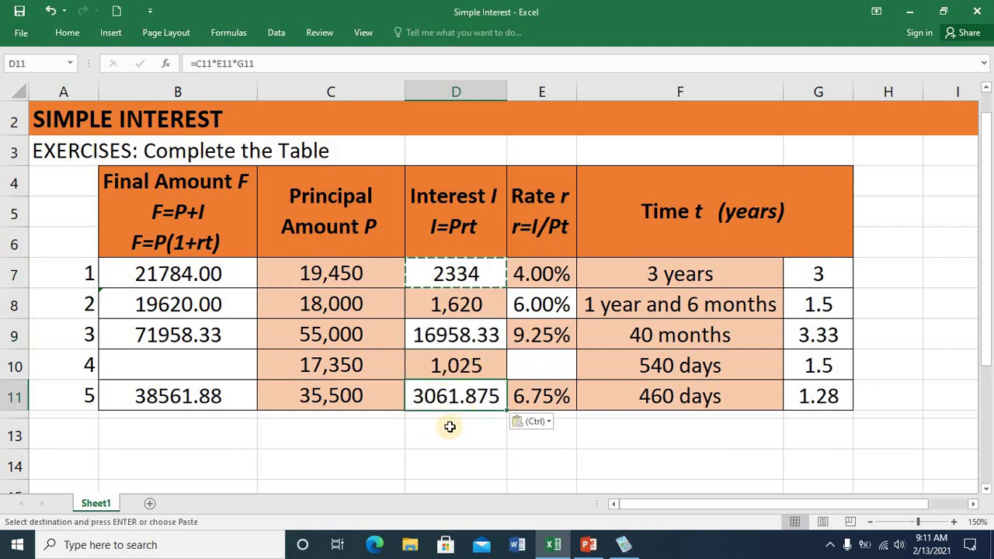
- Copy exercise 2's final amount formula from B8 into B10 for exercise 4
{"action": "left_click", "coordinate": [194, 365]}
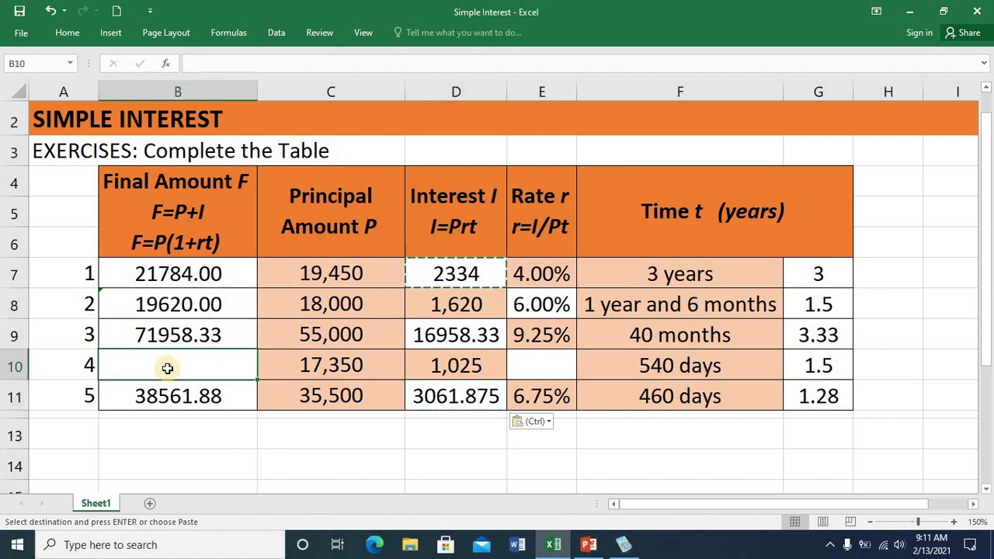
{"action": "left_click", "coordinate": [157, 306]}
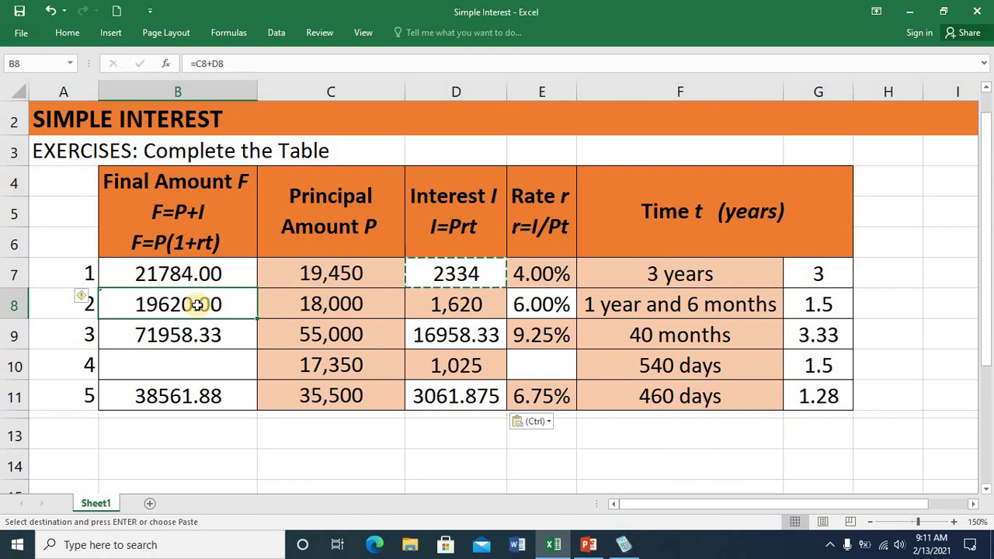
{"action": "key", "text": "ctrl+c"}
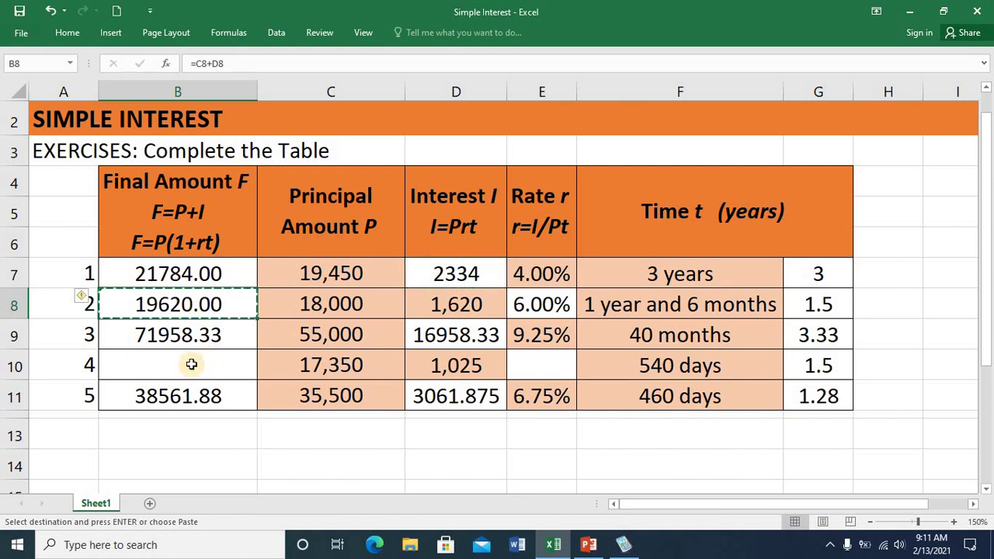
{"action": "left_click", "coordinate": [192, 359]}
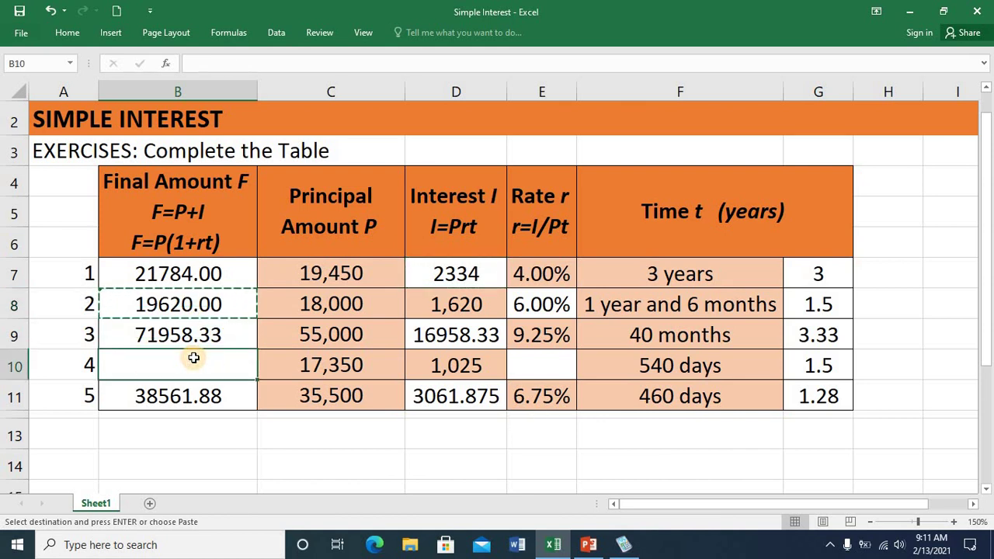
{"action": "key", "text": "ctrl+v"}
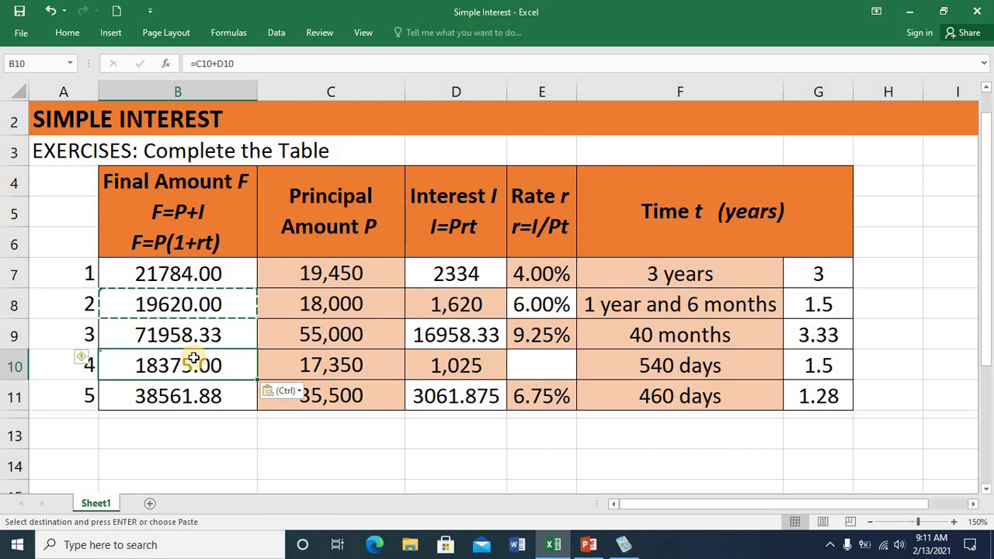
- Copy exercise 2's rate formula from E8 into E10 for exercise 4
{"action": "left_click", "coordinate": [548, 358]}
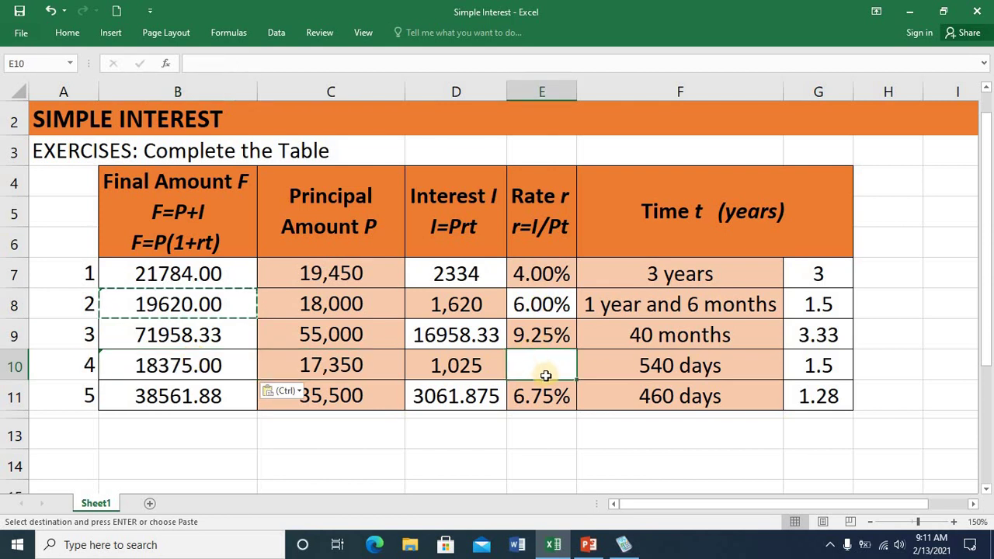
{"action": "left_click", "coordinate": [550, 305]}
{"action": "key", "text": "ctrl+c"}
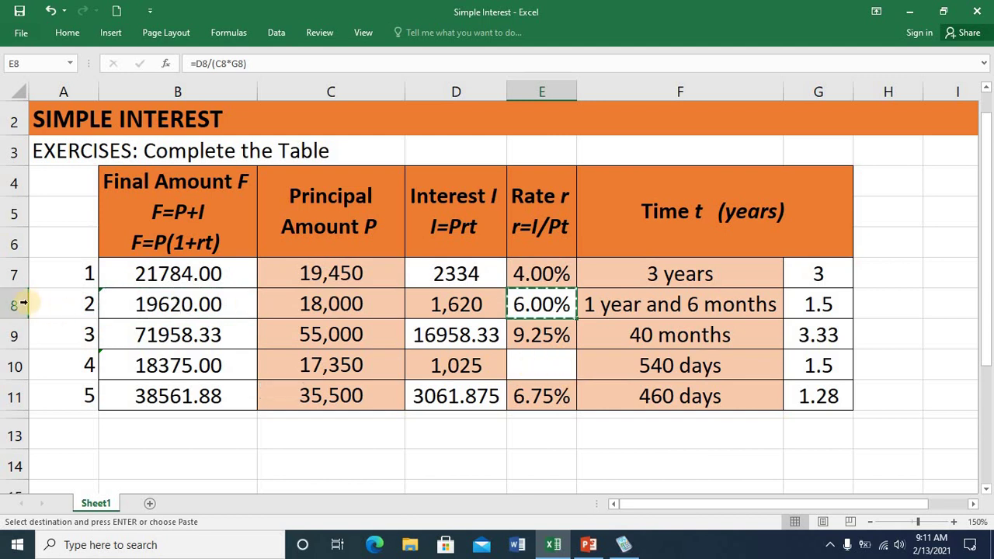
{"action": "left_click", "coordinate": [541, 365]}
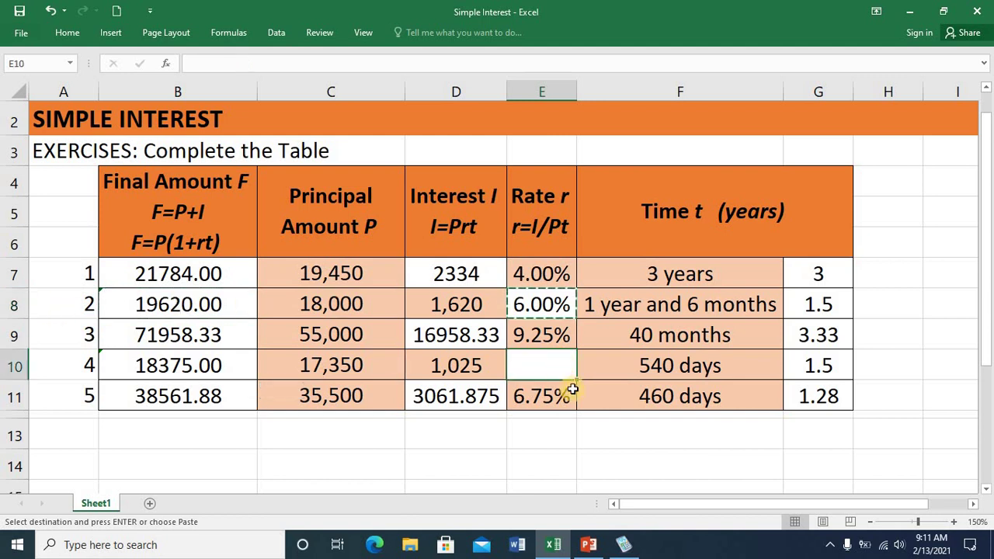
{"action": "key", "text": "ctrl+v"}
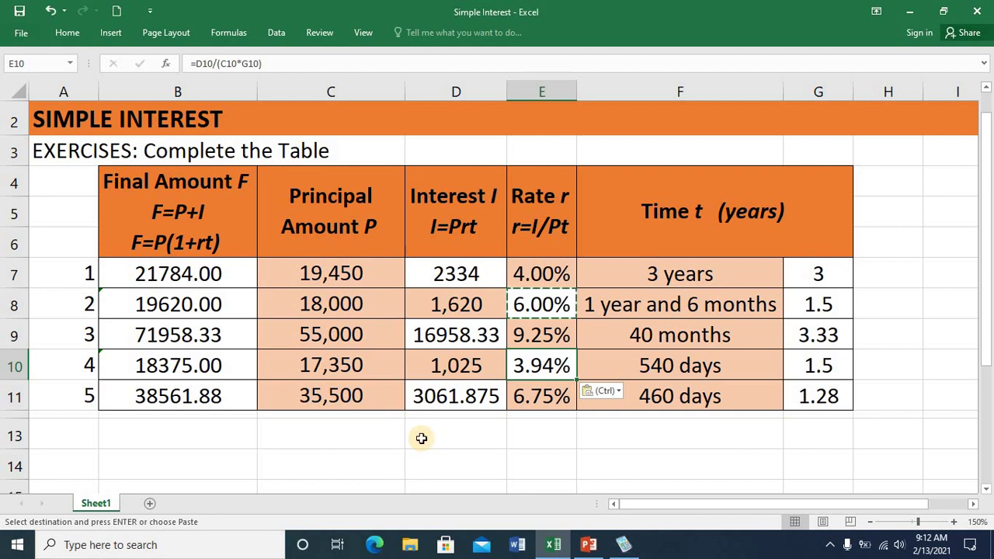
{"action": "left_click", "coordinate": [393, 447]}
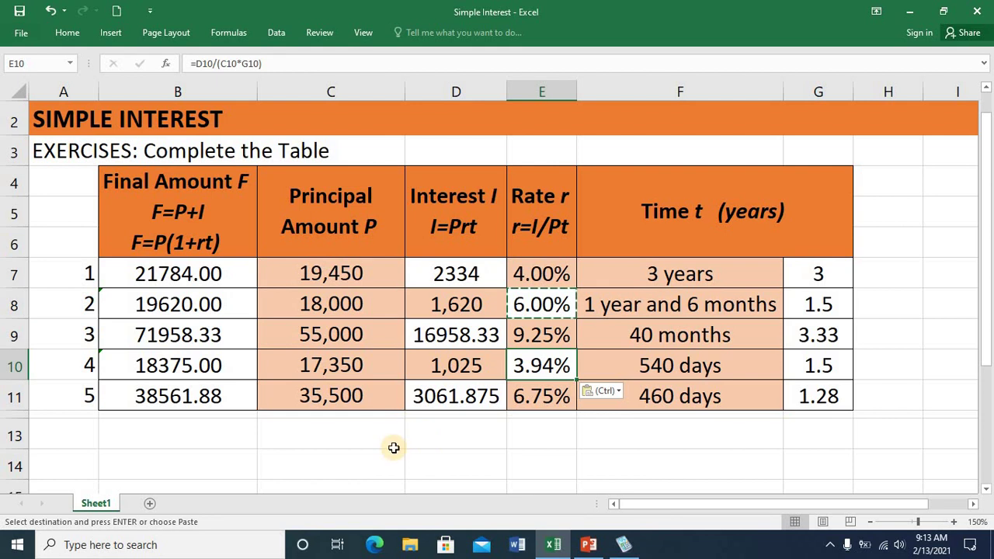